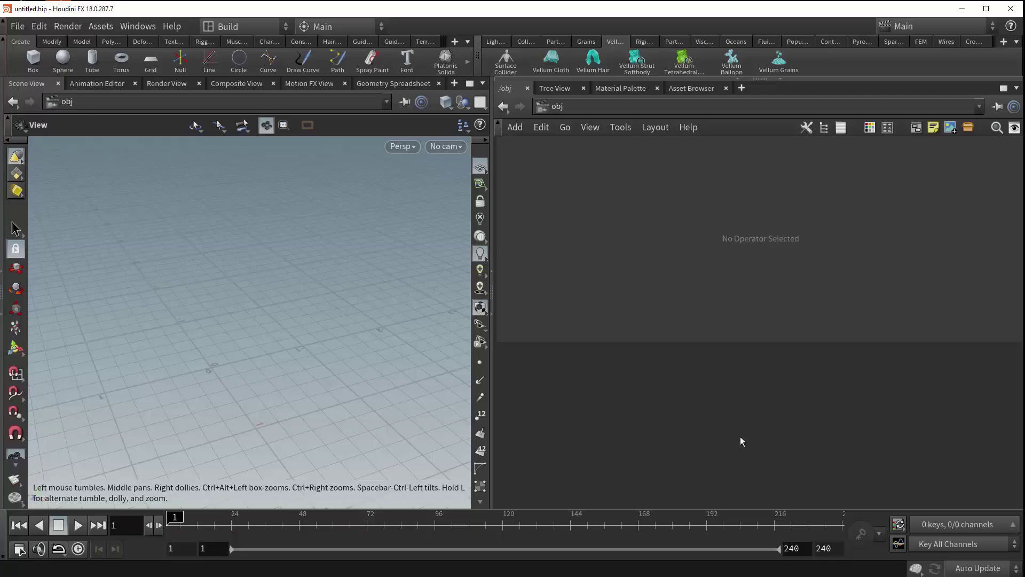
Create a geo1 geometry object in the network and dive inside it
key(Tab)
text(geo)
key(Return)
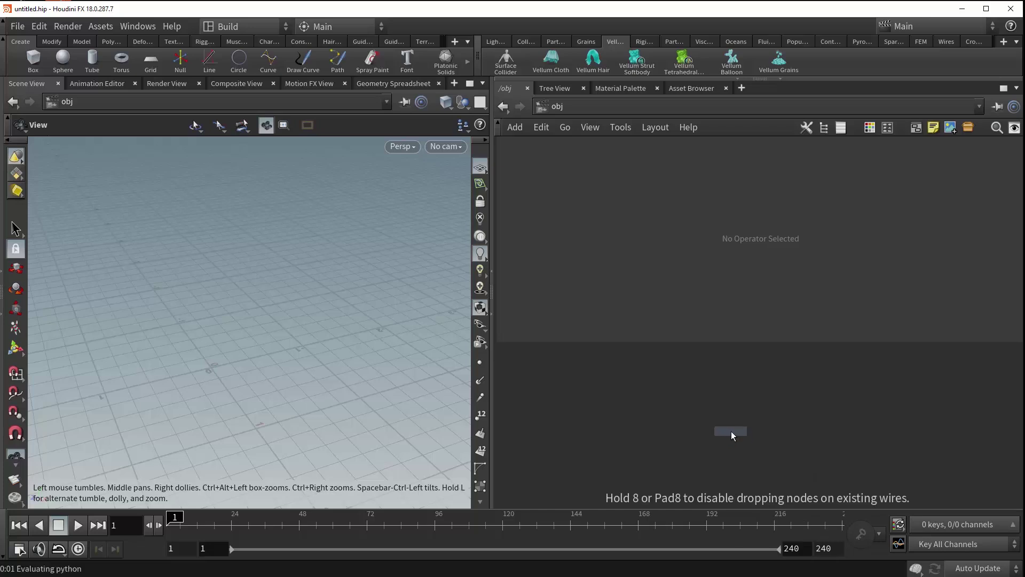
click(732, 431)
double_click(729, 430)
Add a box1 node inside geo1 and frame the default 1×1×1 cube in the viewport
key(Tab)
text(bo)
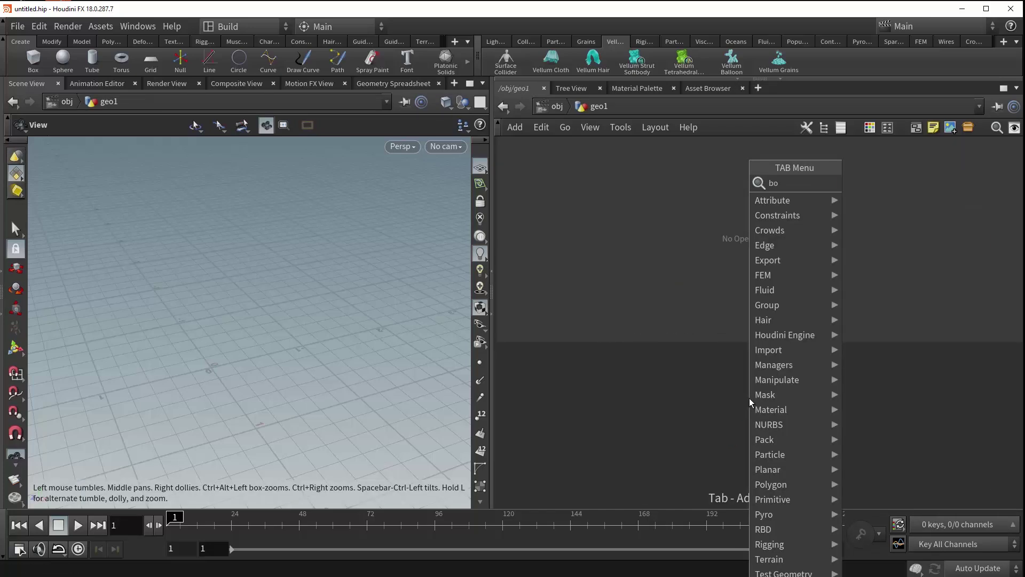
text(x)
key(Return)
click(748, 398)
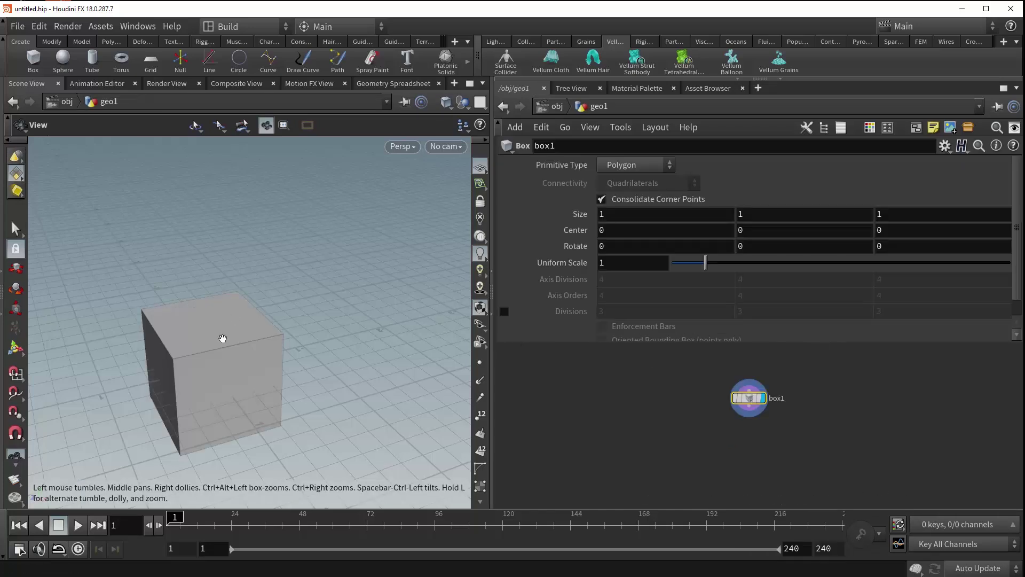
right_drag(226, 341, 172, 373)
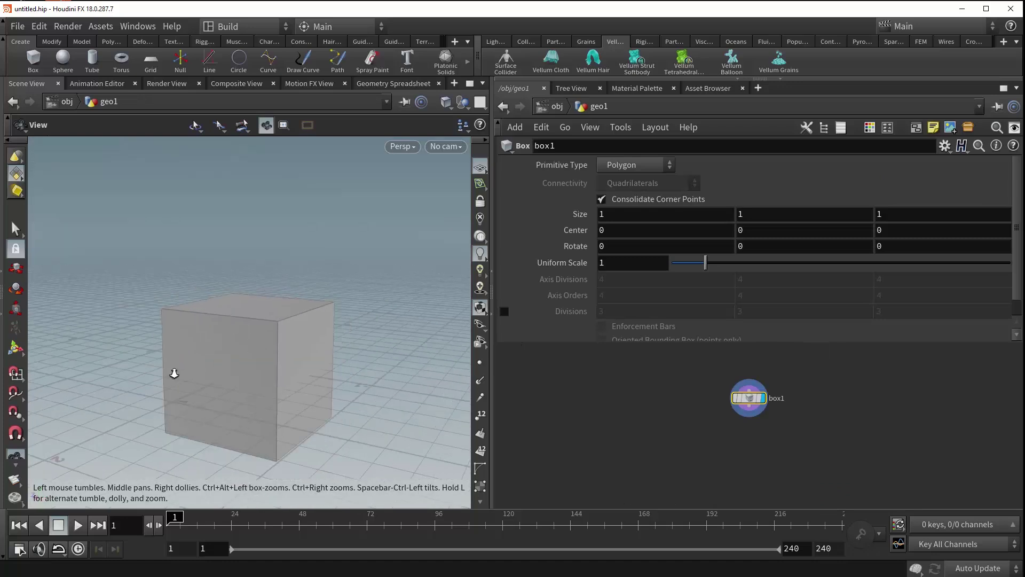
drag(171, 373, 258, 348)
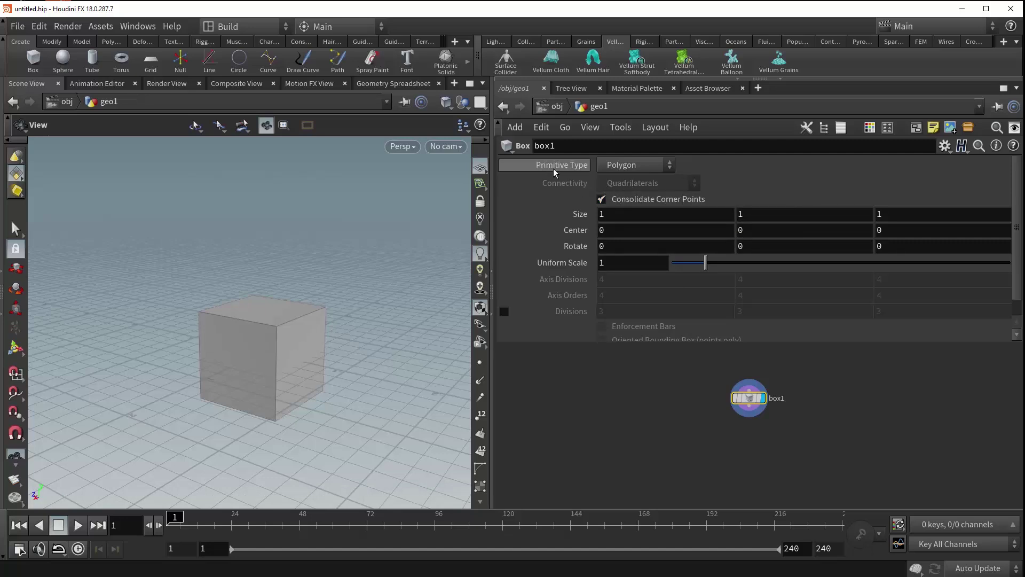
click(634, 166)
click(629, 195)
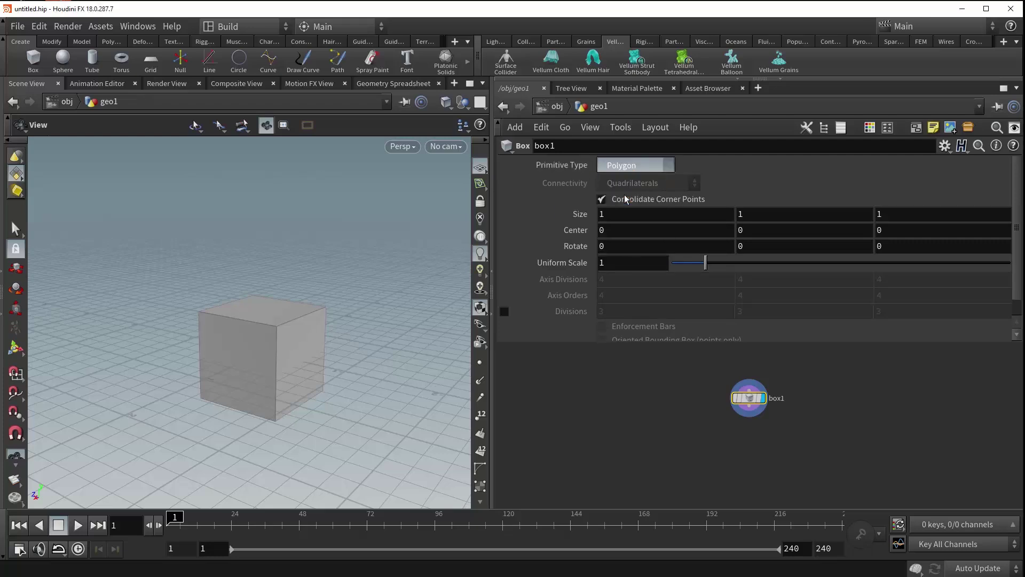
click(630, 166)
click(614, 209)
click(630, 169)
click(622, 179)
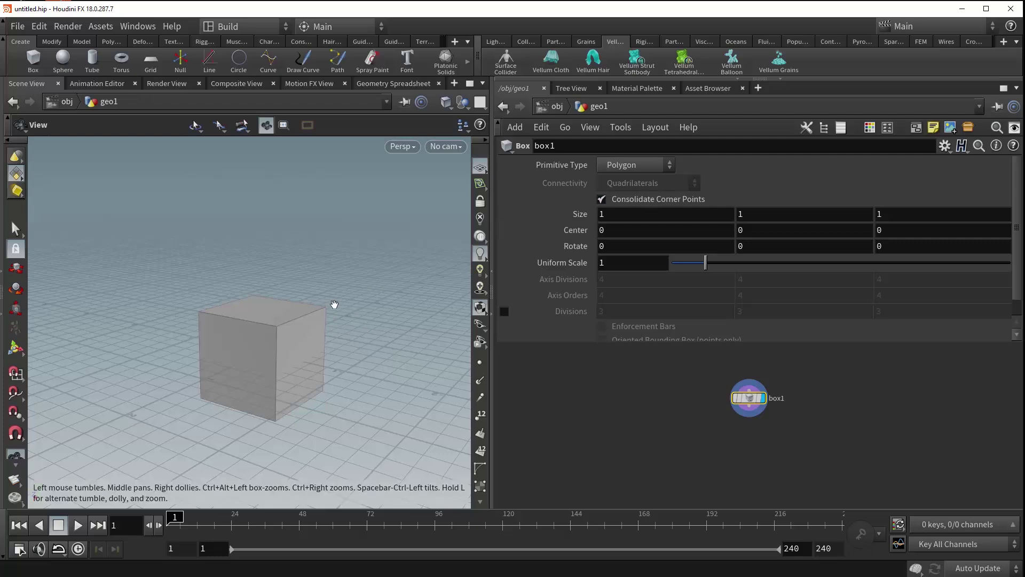
right_drag(282, 336, 470, 299)
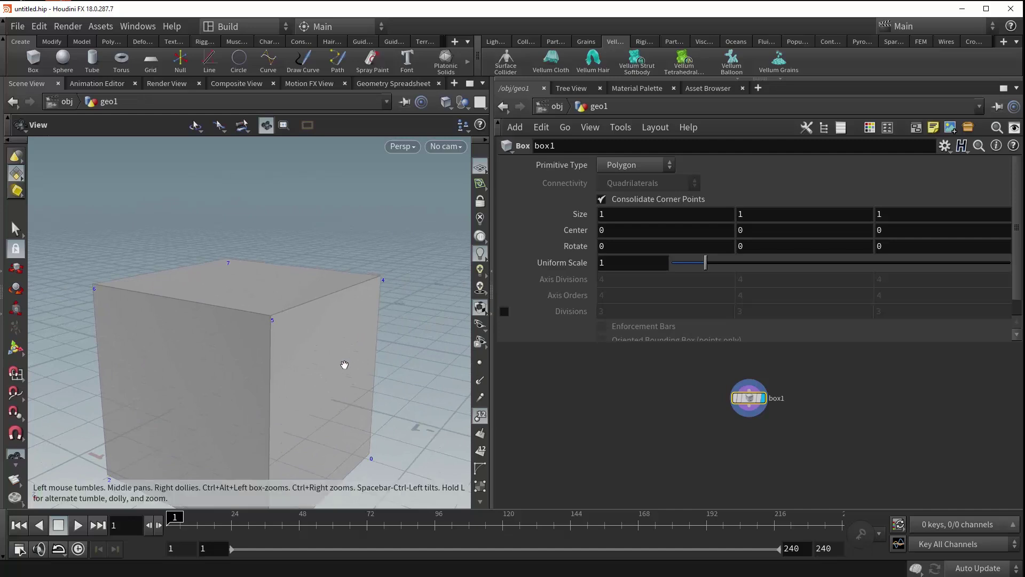
right_drag(344, 362, 318, 293)
drag(319, 293, 249, 308)
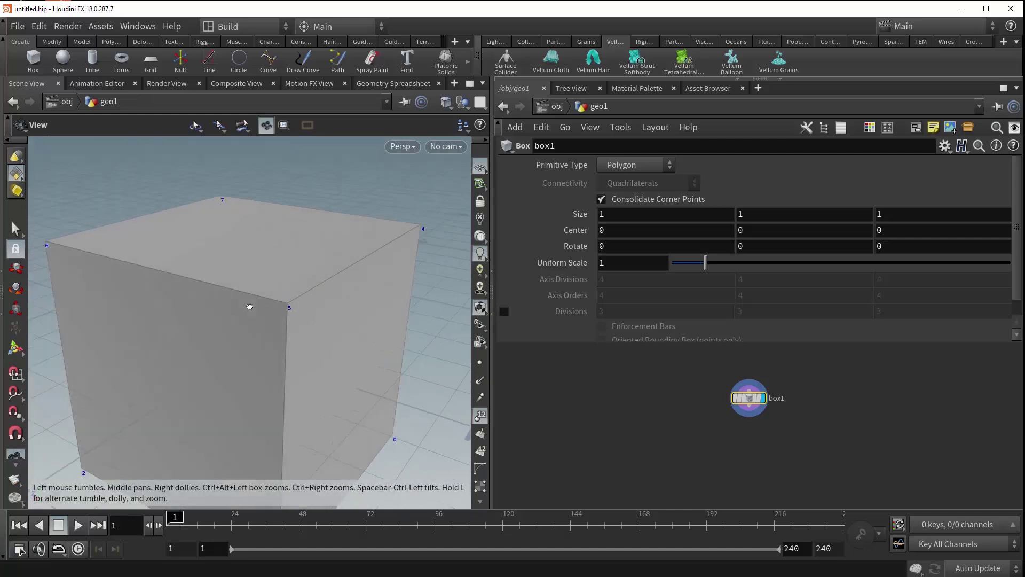
click(602, 199)
drag(290, 306, 289, 302)
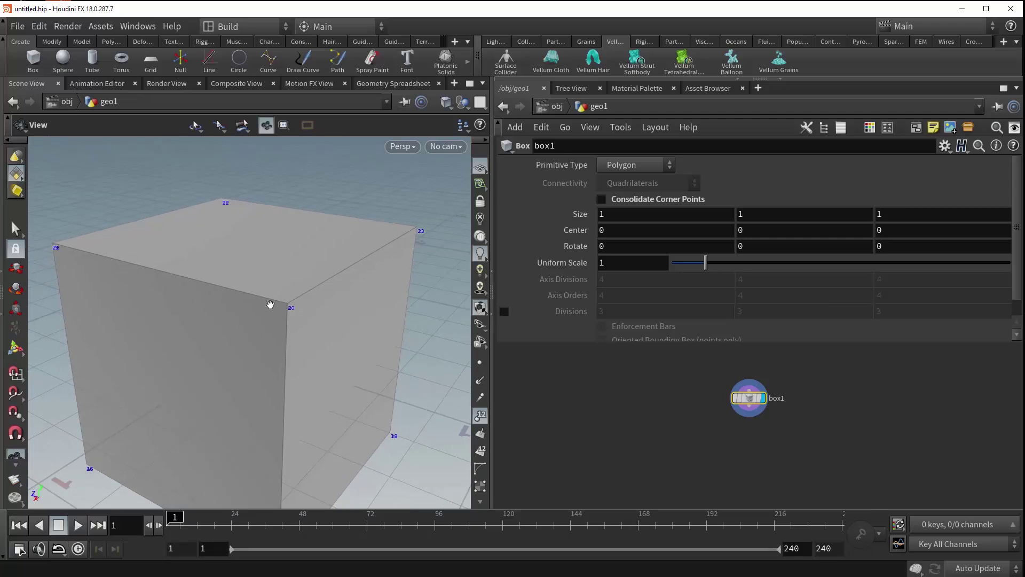
click(601, 198)
scroll(251, 325, down, 3)
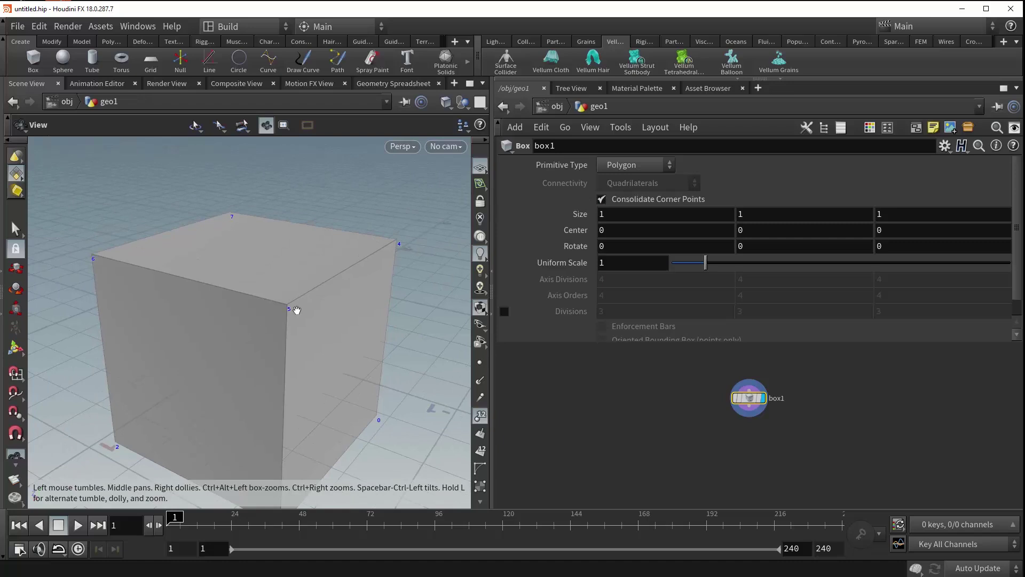
scroll(359, 304, down, 3)
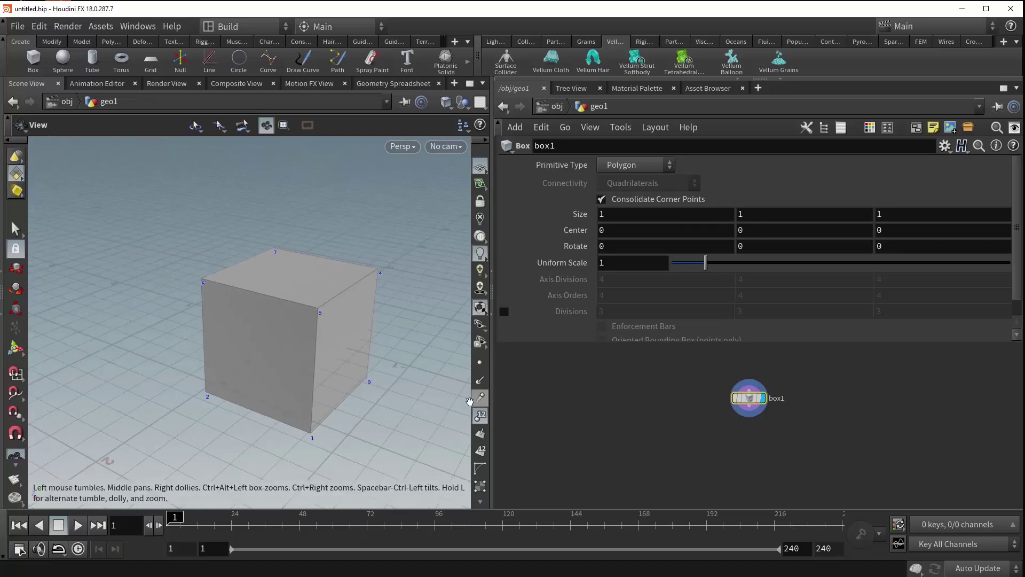
Hide point numbers, test stretching the box's Size, then reset Size to 1, 1, 1
click(480, 397)
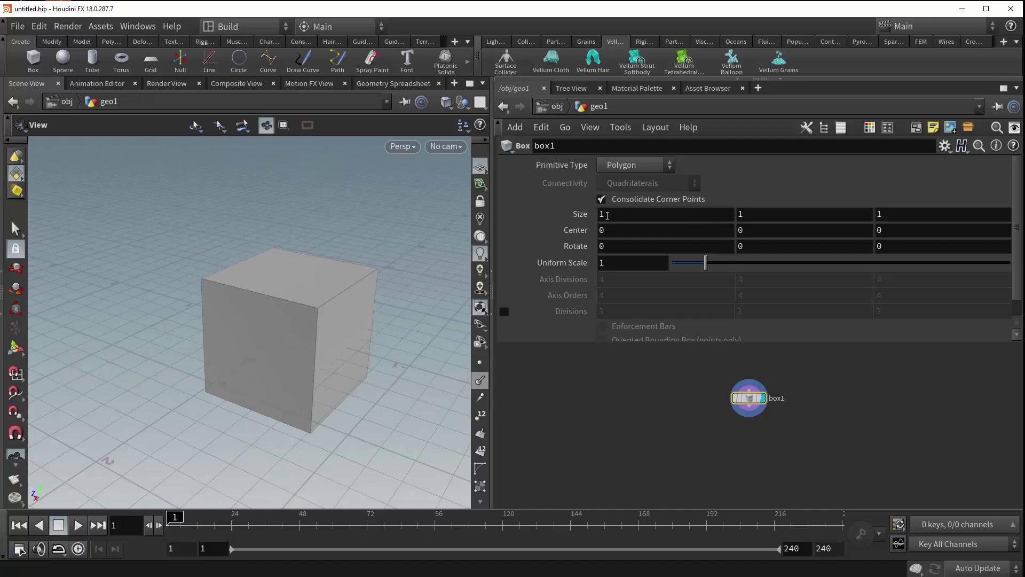
middle_drag(611, 214, 646, 188)
middle_drag(763, 213, 836, 207)
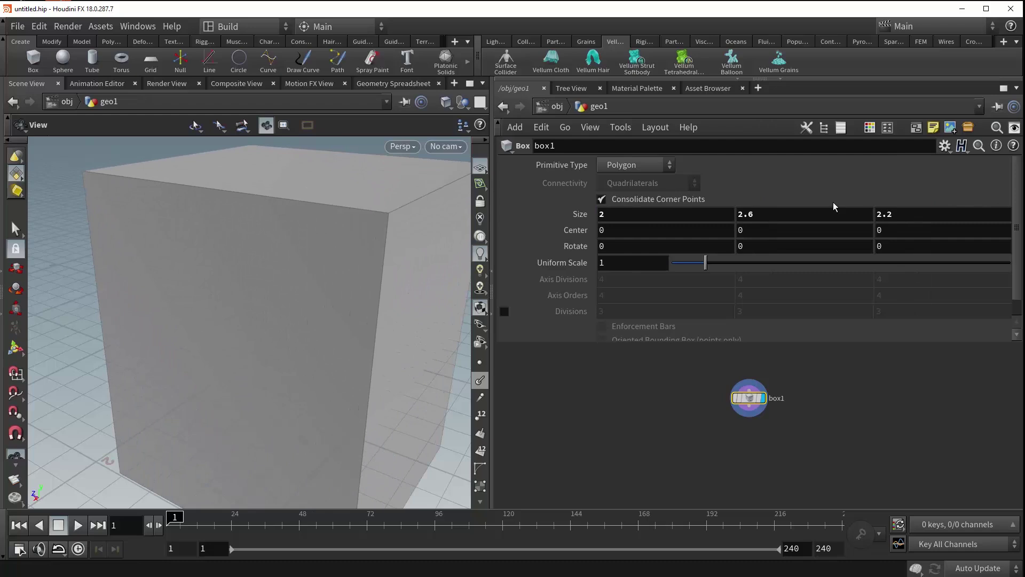
ctrl+middle_click(553, 212)
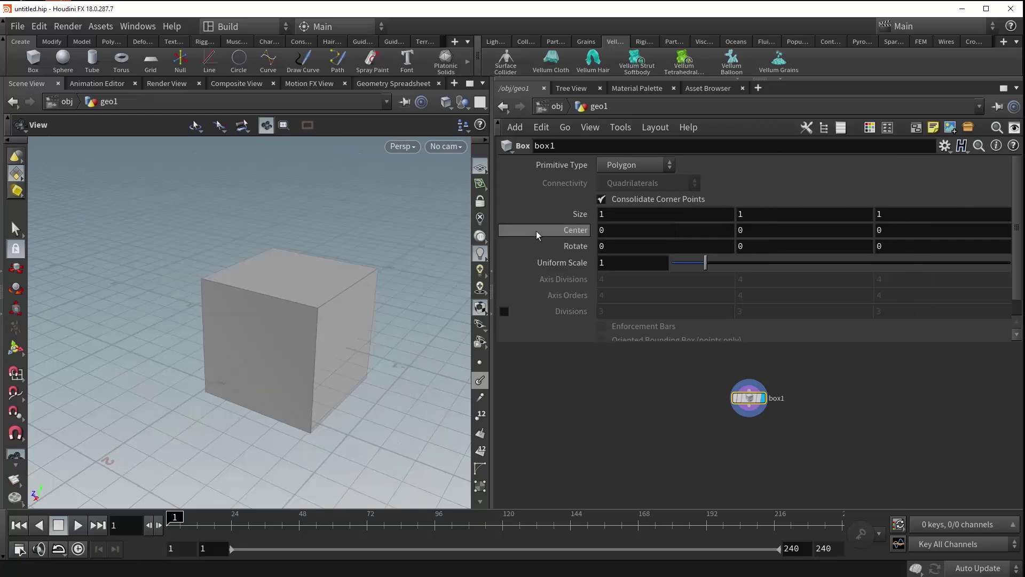
right_drag(357, 315, 320, 316)
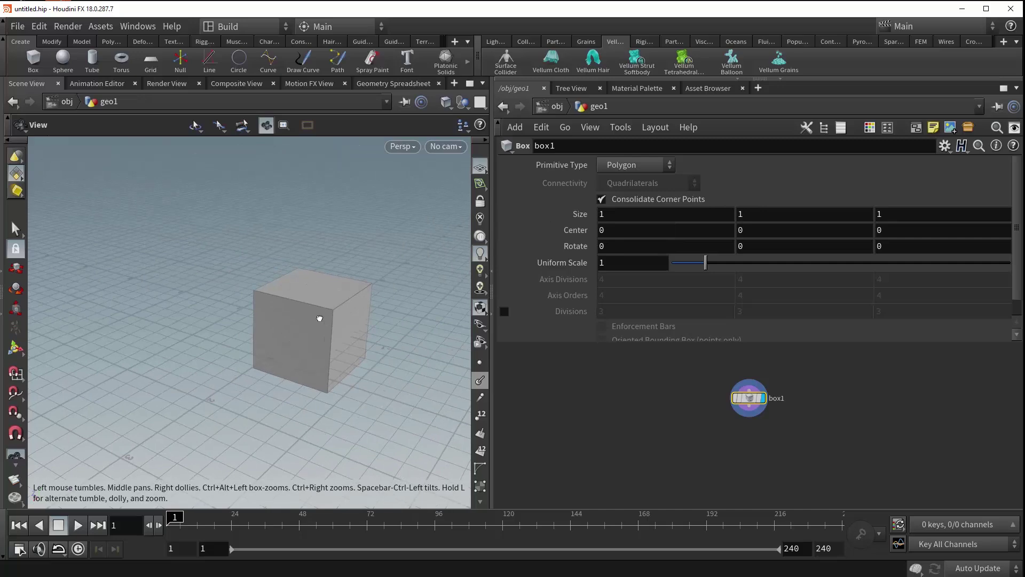
drag(320, 316, 252, 350)
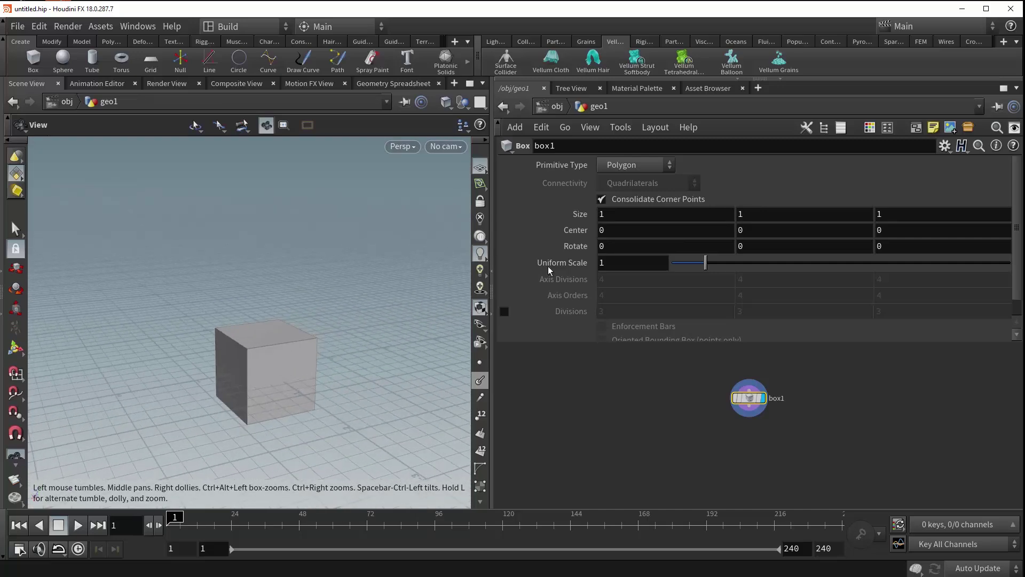
Move the box's Center to 2.1, 1.7, 0
middle_drag(606, 231, 747, 230)
middle_drag(193, 355, 246, 345)
right_drag(245, 344, 214, 347)
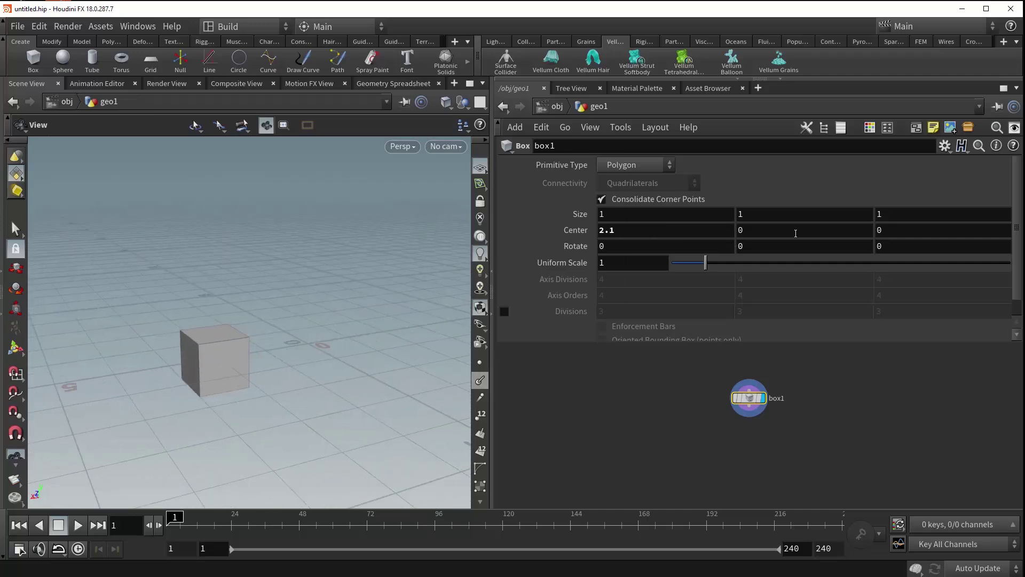
middle_drag(780, 230, 908, 215)
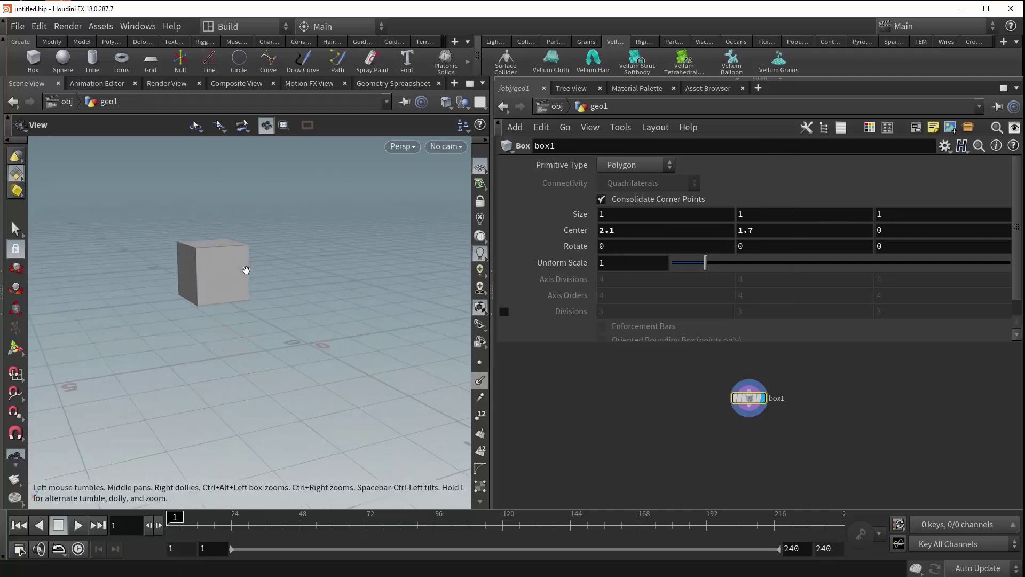
drag(248, 273, 224, 277)
Rotate the box 33° on X and 48° on Y, and set Uniform Scale to 1.71
middle_drag(661, 246, 878, 235)
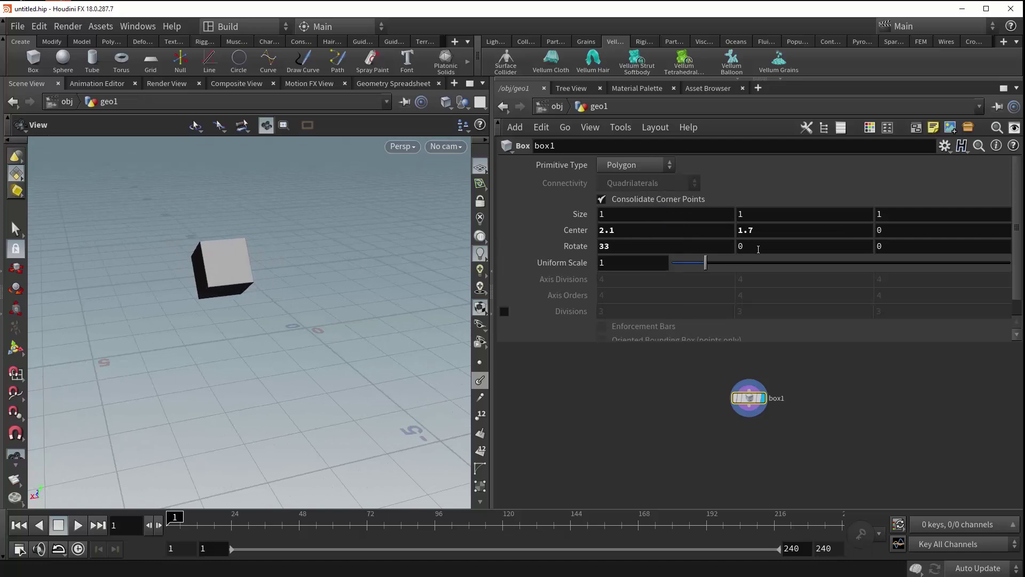
middle_drag(758, 249, 1017, 241)
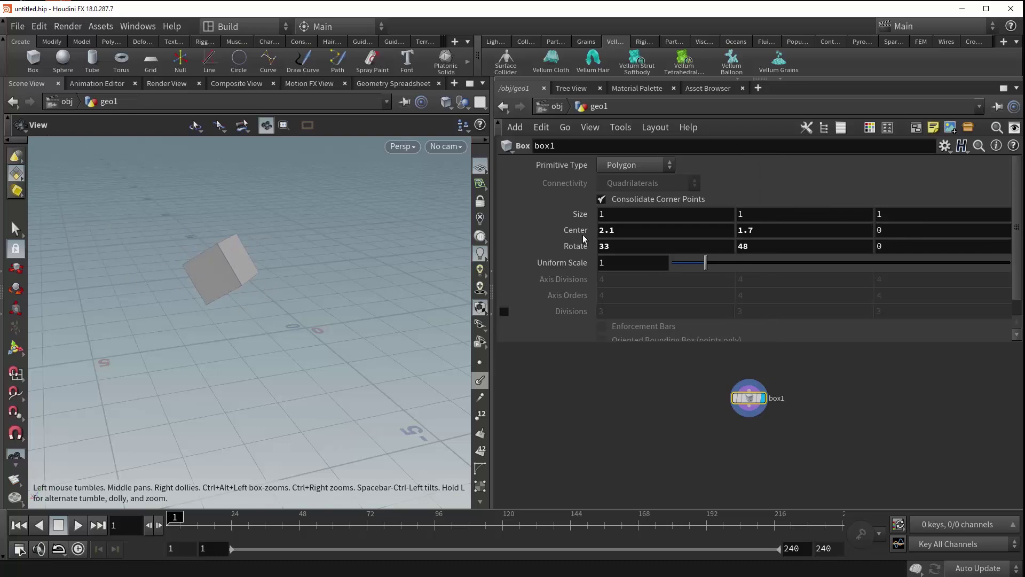
drag(314, 286, 373, 259)
right_drag(373, 259, 399, 259)
drag(399, 259, 210, 295)
mouse_move(210, 295)
right_down()
mouse_move(183, 309)
mouse_move(190, 293)
right_up()
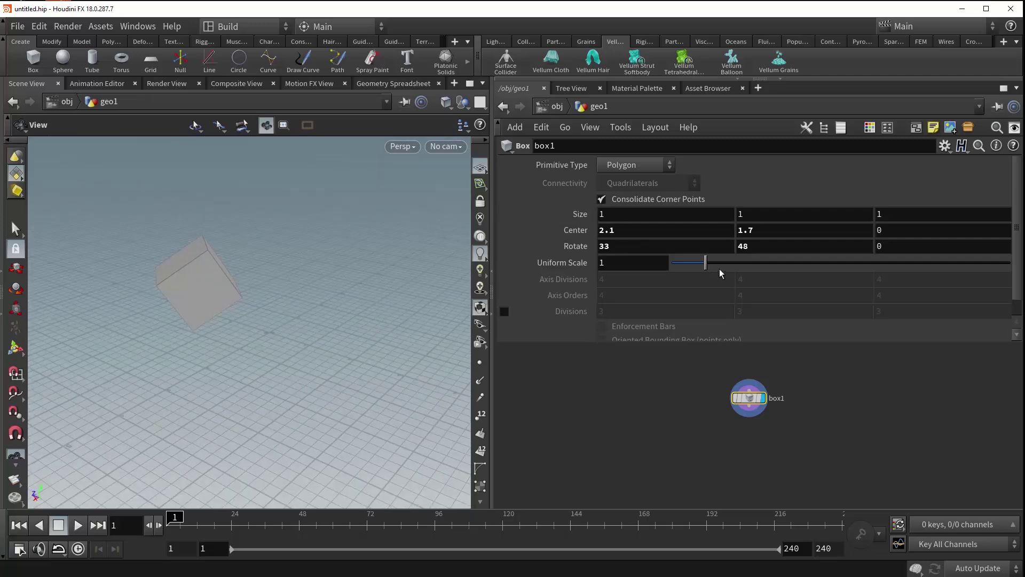
drag(706, 262, 730, 273)
Enable Divisions to split the box into a 3×3×3 wireframe lattice
scroll(627, 314, down, 1)
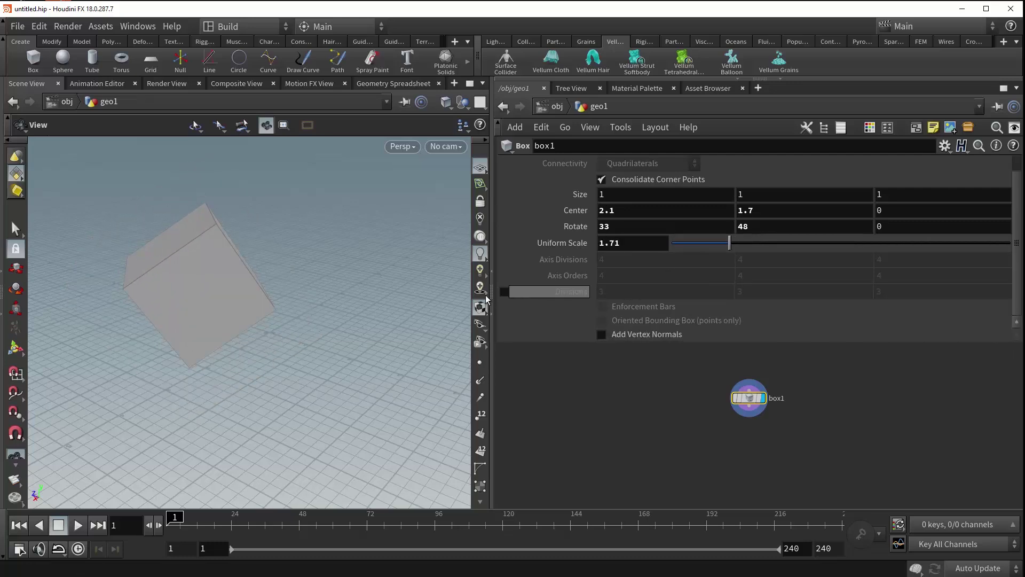
click(504, 292)
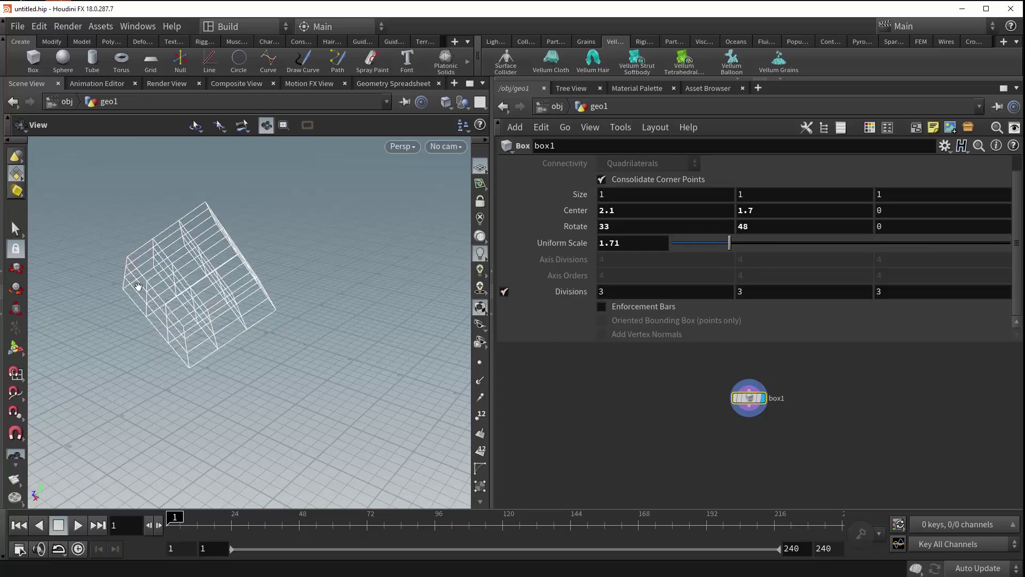
right_drag(142, 289, 178, 316)
drag(178, 316, 299, 270)
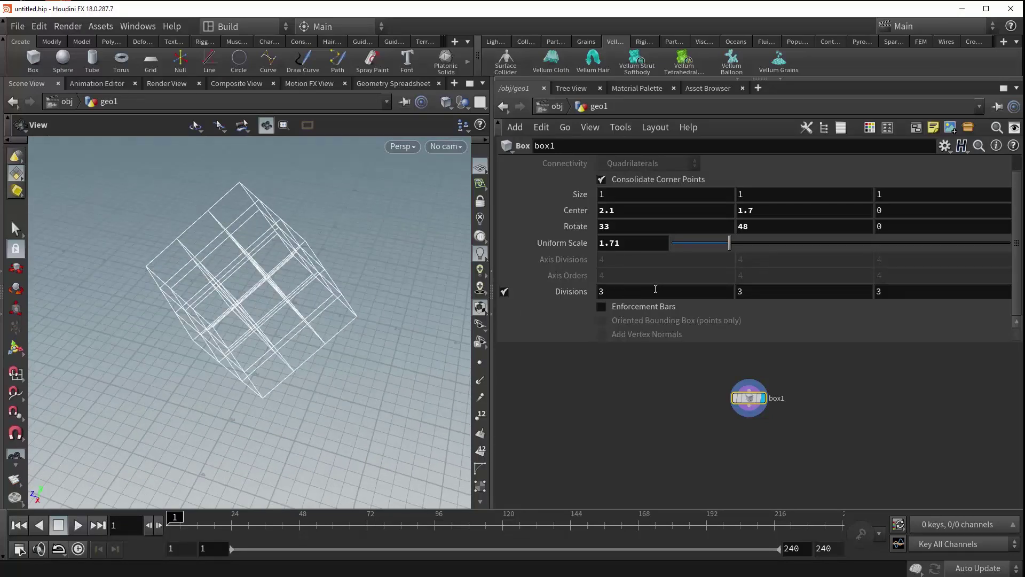
drag(331, 326, 373, 323)
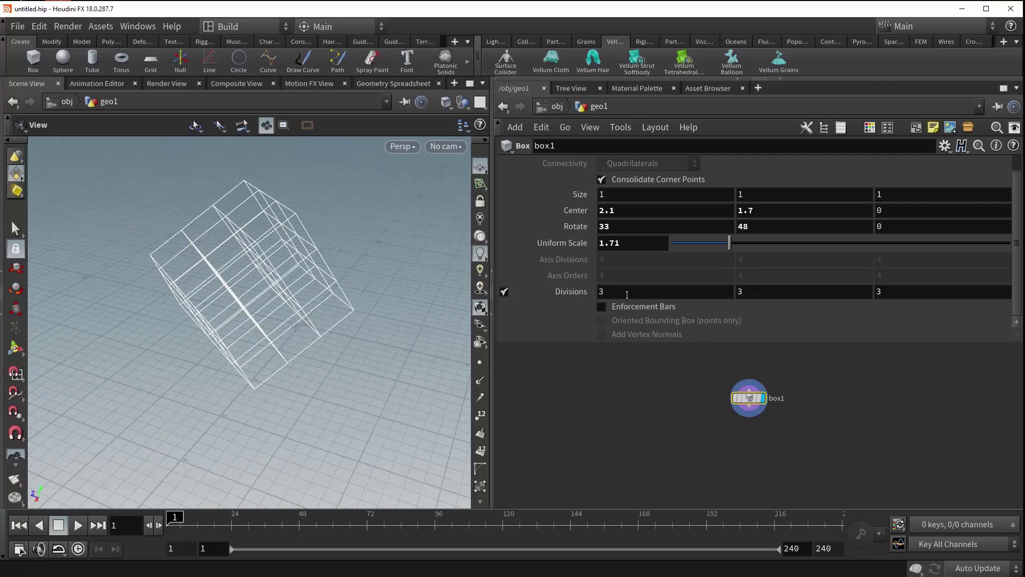
Try 11 X and 15 Y divisions, then reset Divisions to 3, 3, 3
middle_drag(620, 293, 673, 291)
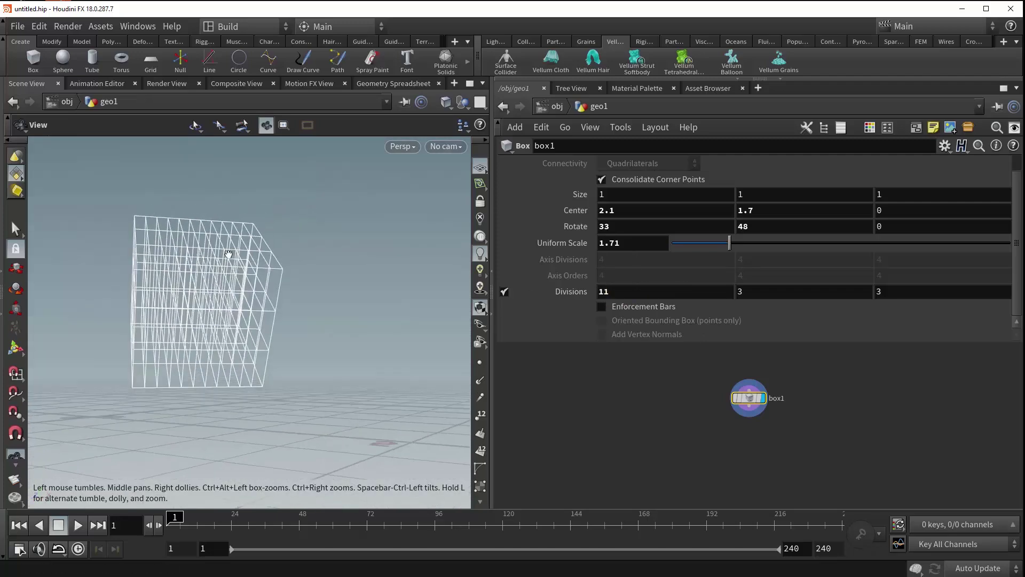
drag(237, 246, 225, 280)
middle_drag(774, 292, 862, 289)
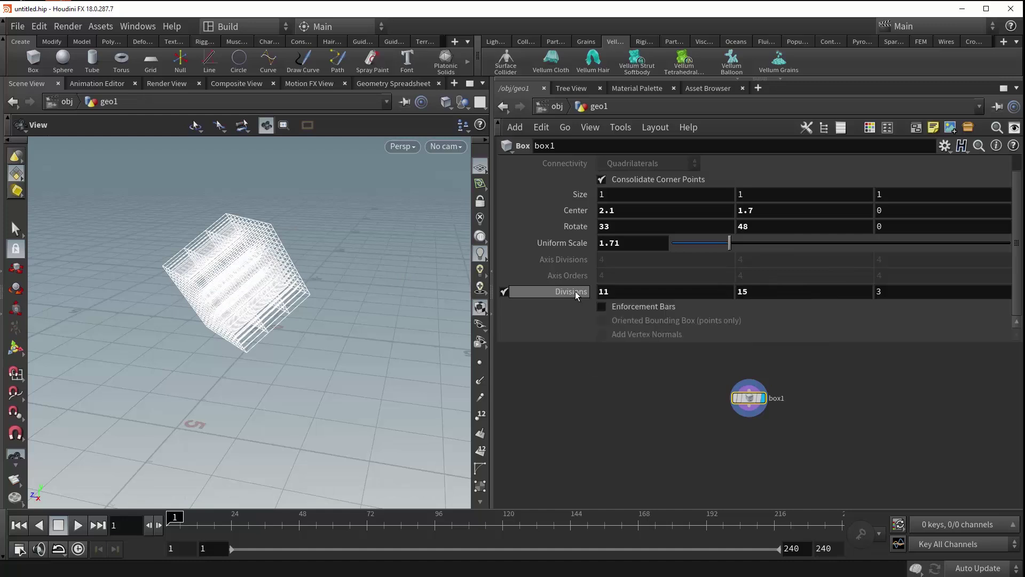
ctrl+middle_click(575, 290)
scroll(274, 263, up, 3)
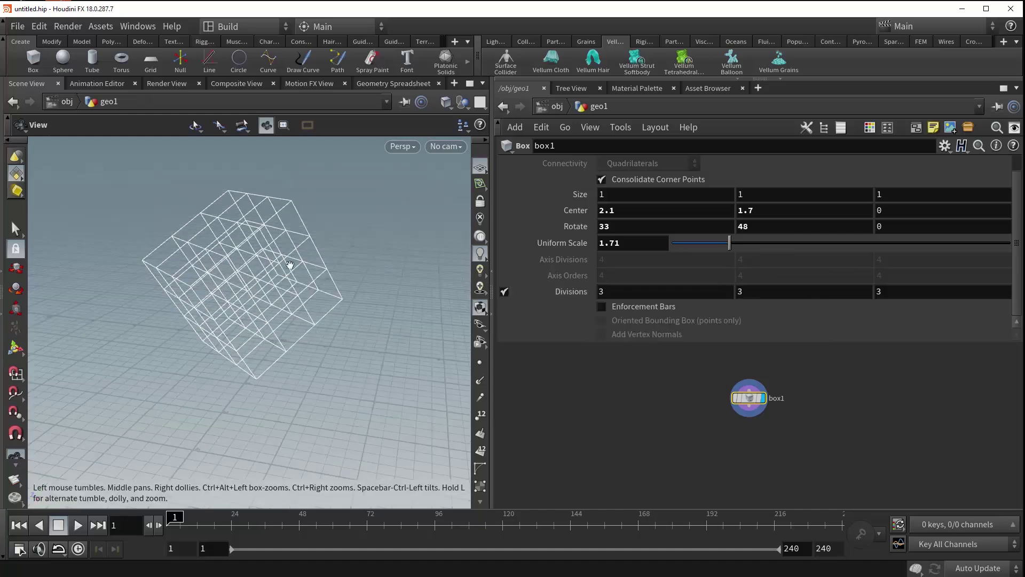
drag(263, 290, 259, 269)
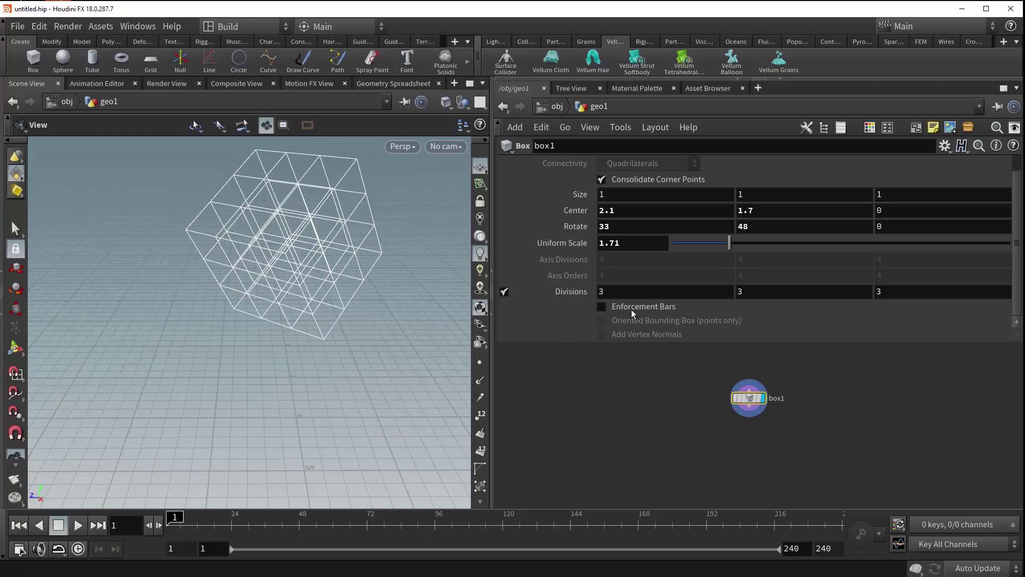
Compare the box with Divisions off and back on, then add Enforcement Bars
click(504, 292)
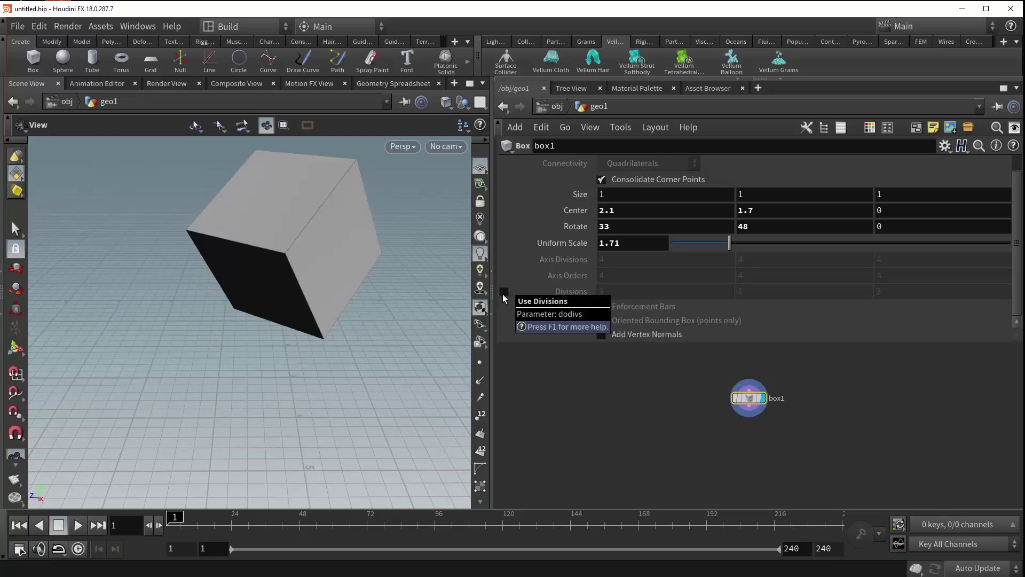
click(504, 292)
click(602, 306)
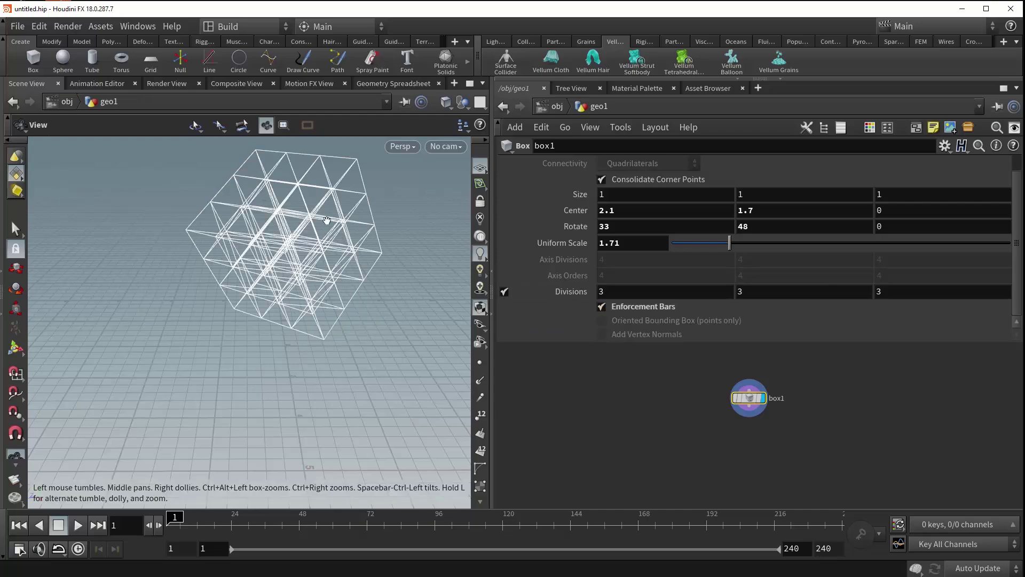
drag(300, 241, 245, 310)
Turn off Enforcement Bars and Divisions for a solid cube, and show normals in the viewport
click(608, 307)
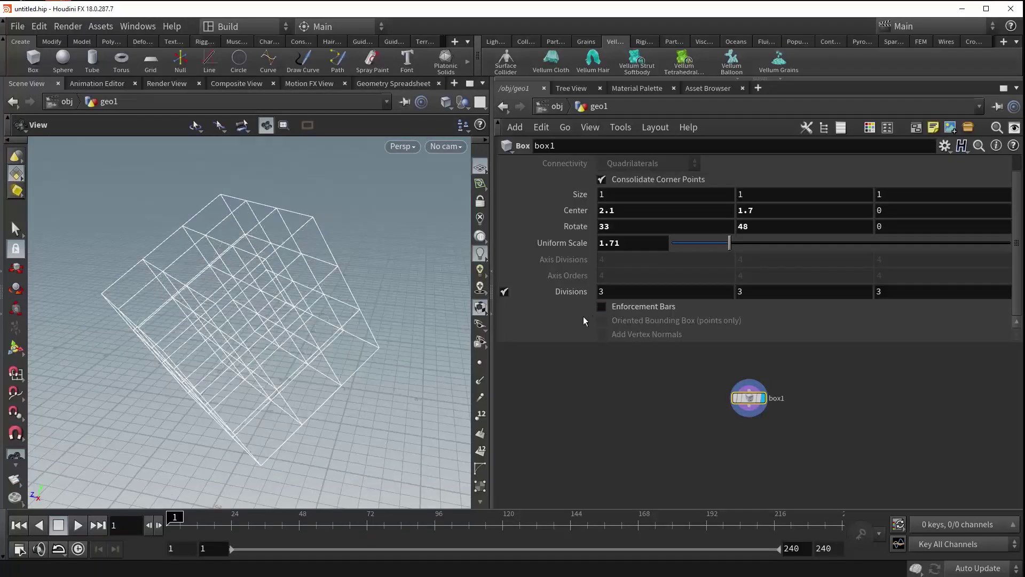
click(504, 292)
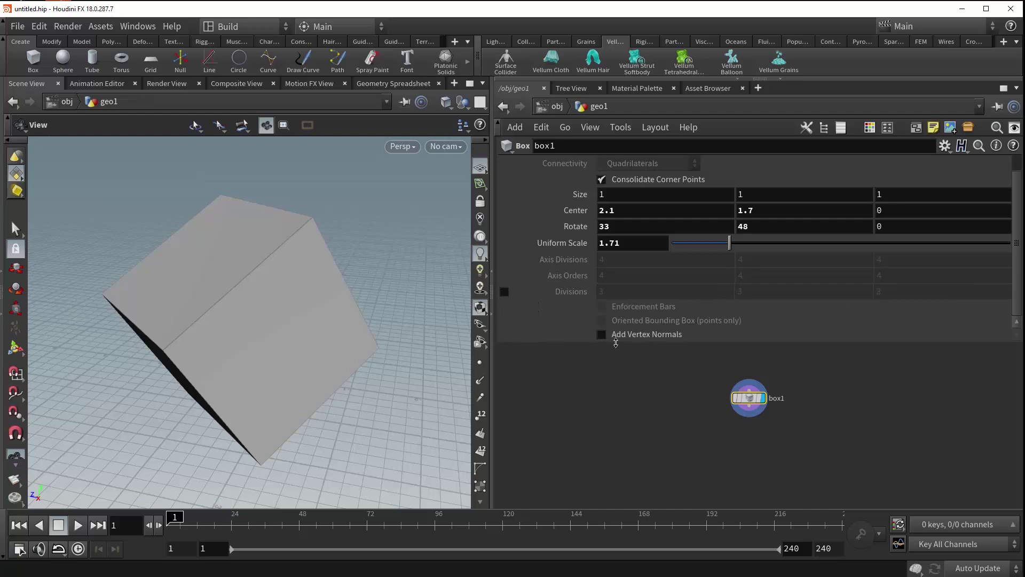
click(480, 381)
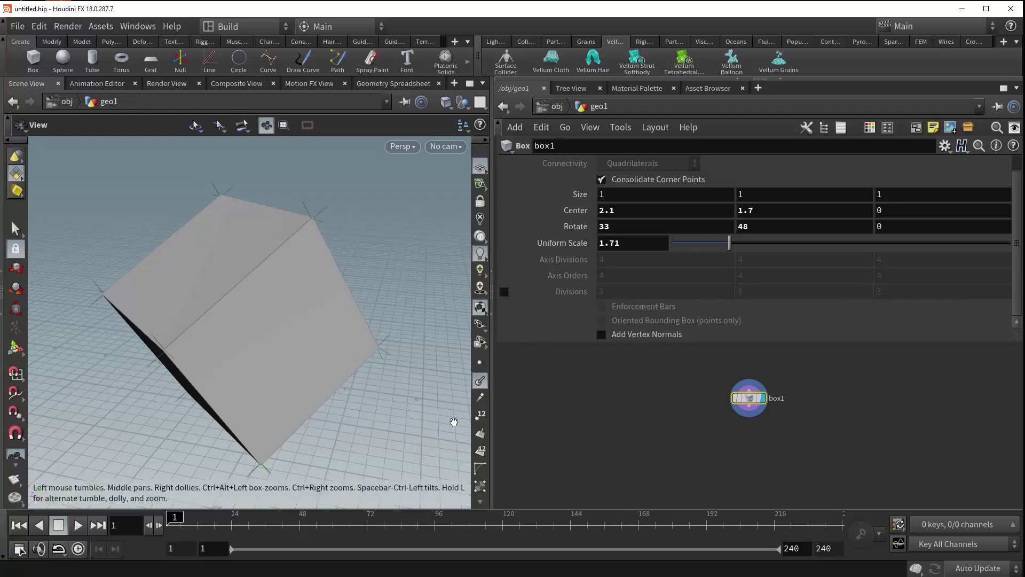
scroll(398, 224, up, 2)
scroll(283, 232, up, 2)
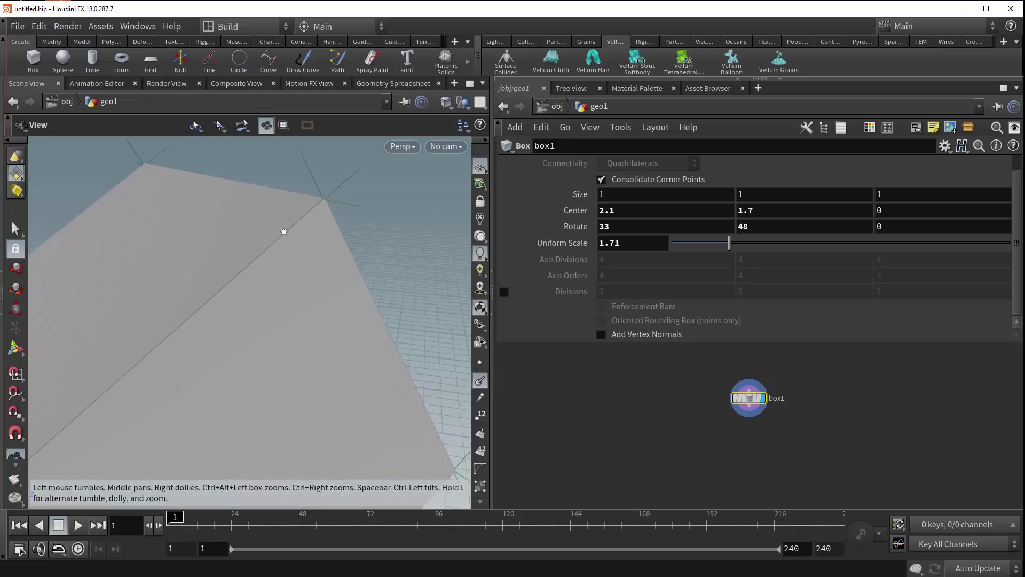
scroll(318, 218, up, 2)
scroll(320, 246, down, 3)
drag(327, 281, 373, 236)
scroll(350, 201, up, 2)
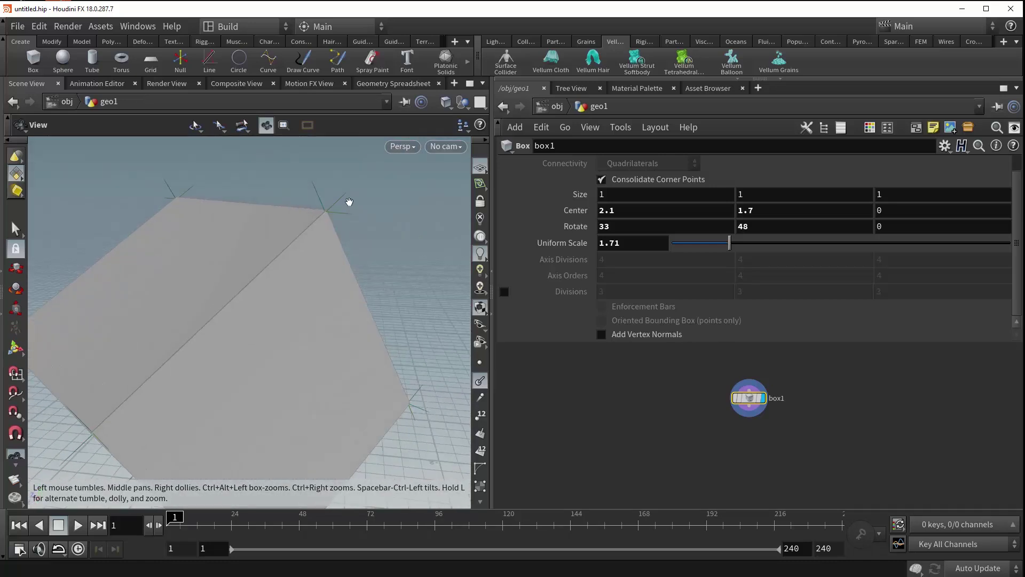
Inspect box1's geometry info while toggling Add Vertex Normals on and back off
mouse_move(749, 403)
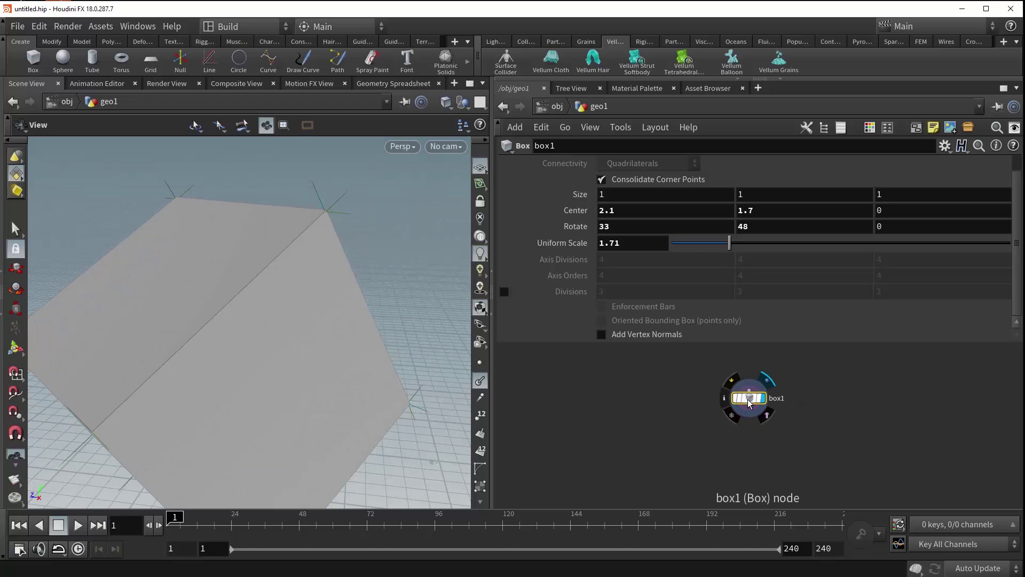
middle_click(750, 403)
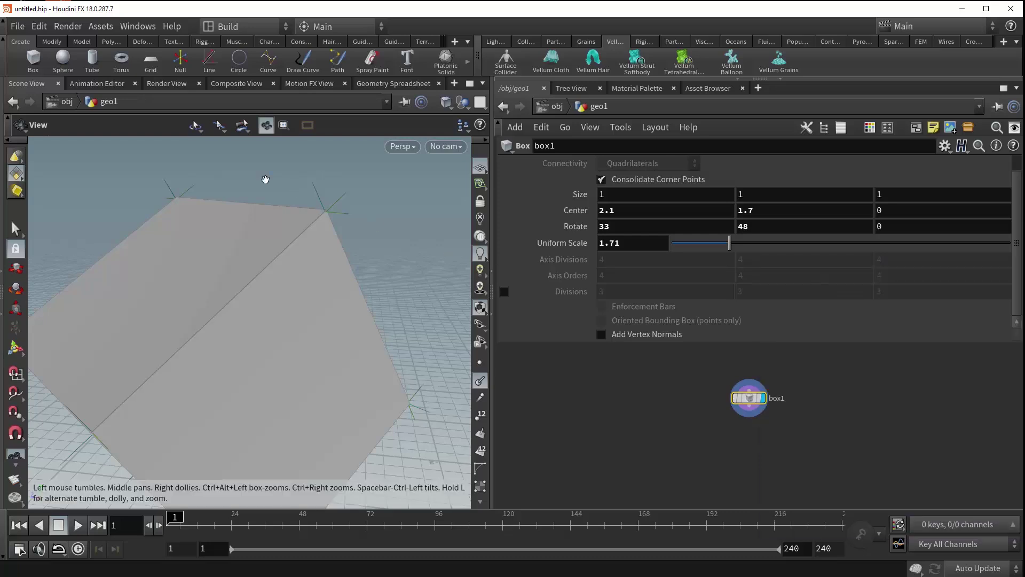
drag(303, 255, 258, 256)
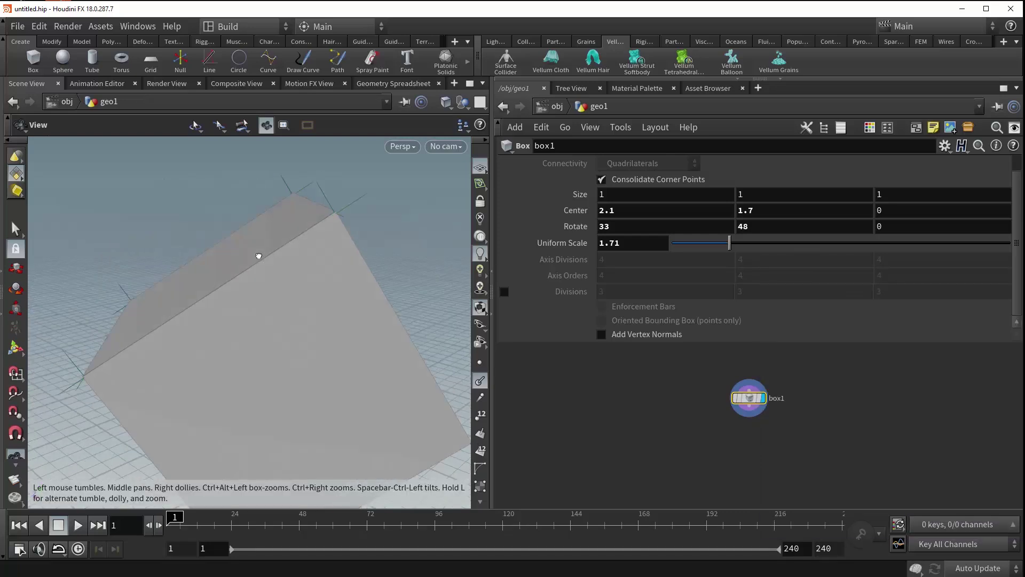
click(602, 335)
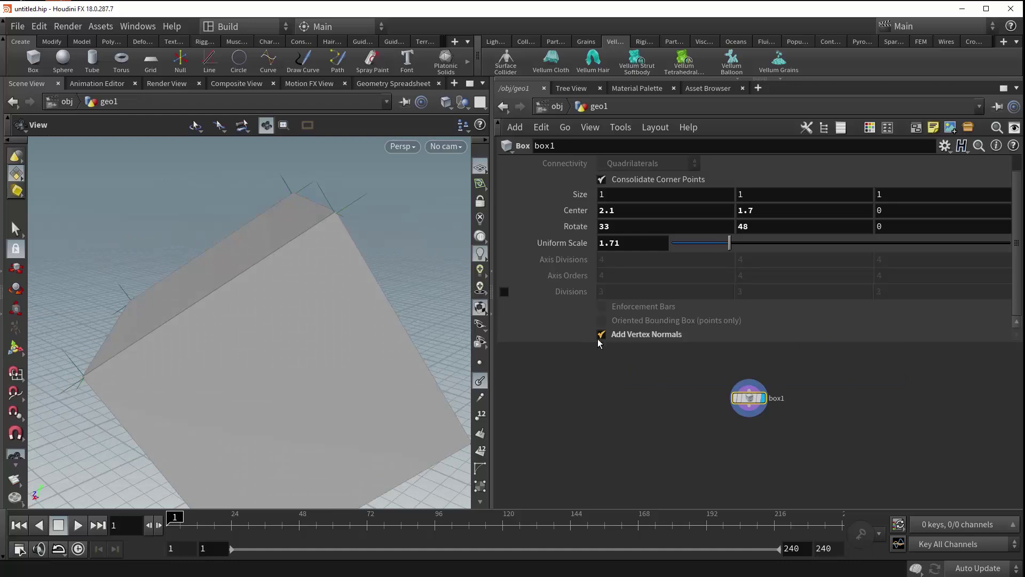
middle_click(750, 400)
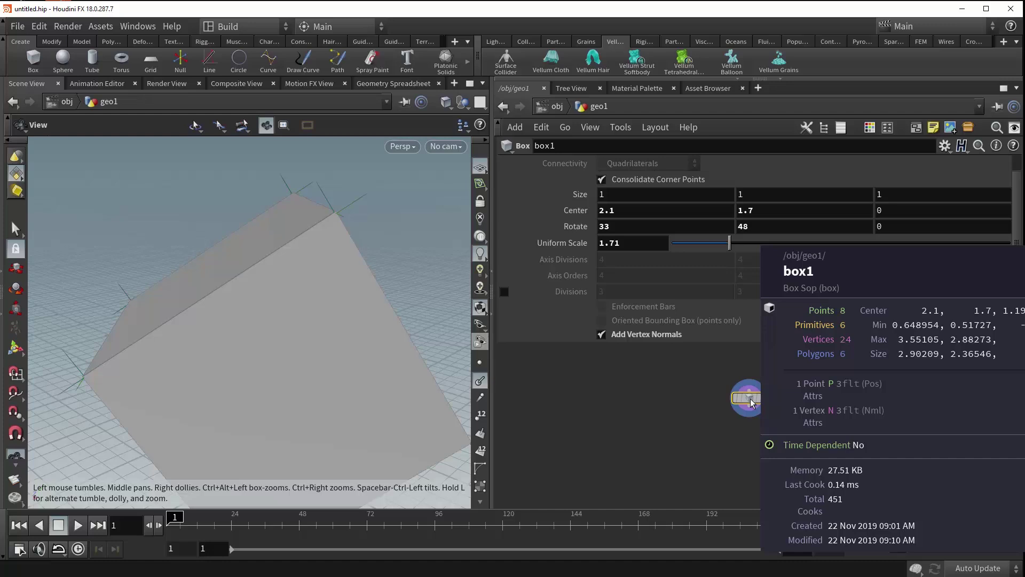
click(603, 335)
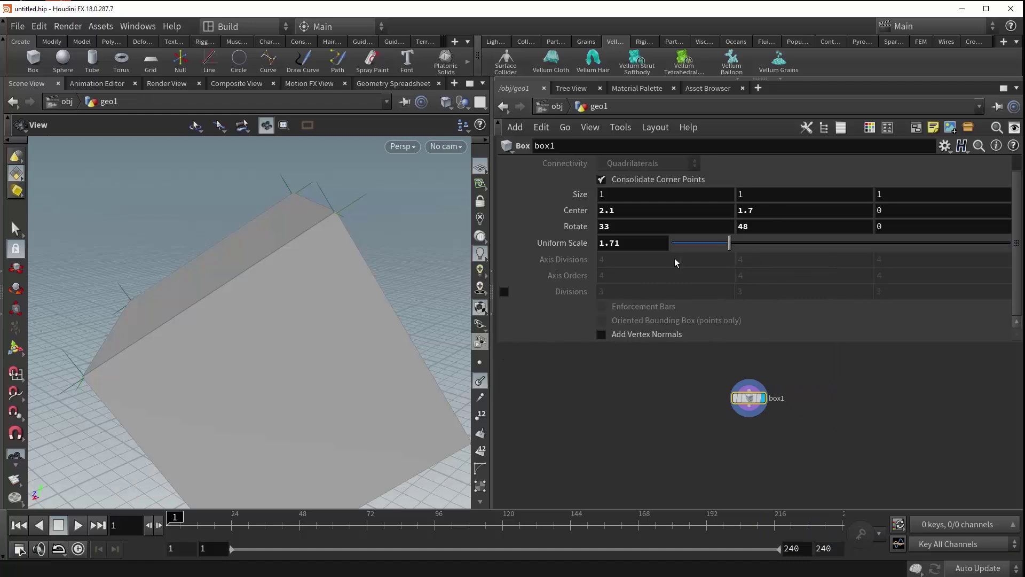
drag(1019, 316, 1020, 299)
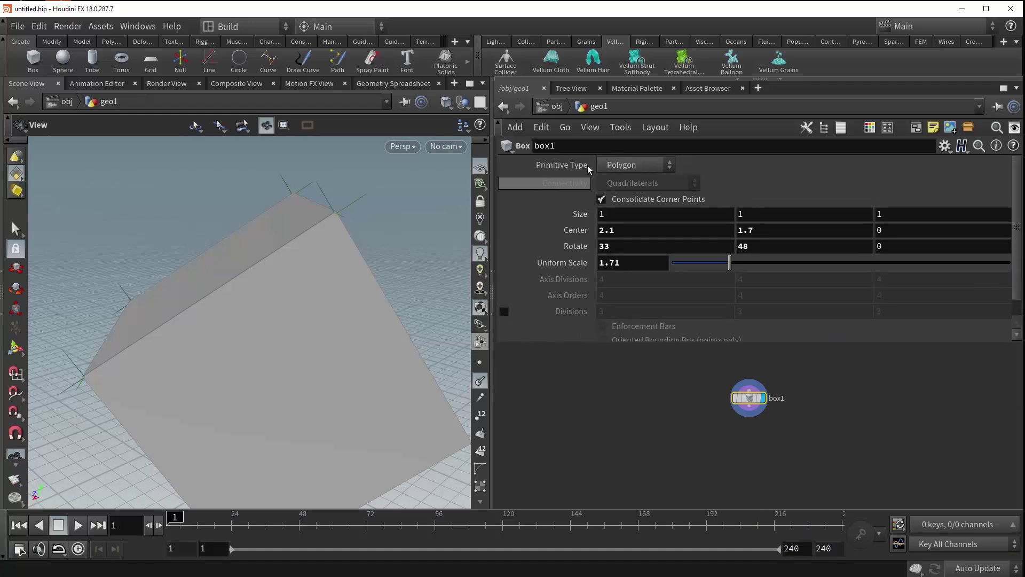
Set the Primitive Type to Polygon Mesh and hide the normals display
click(628, 164)
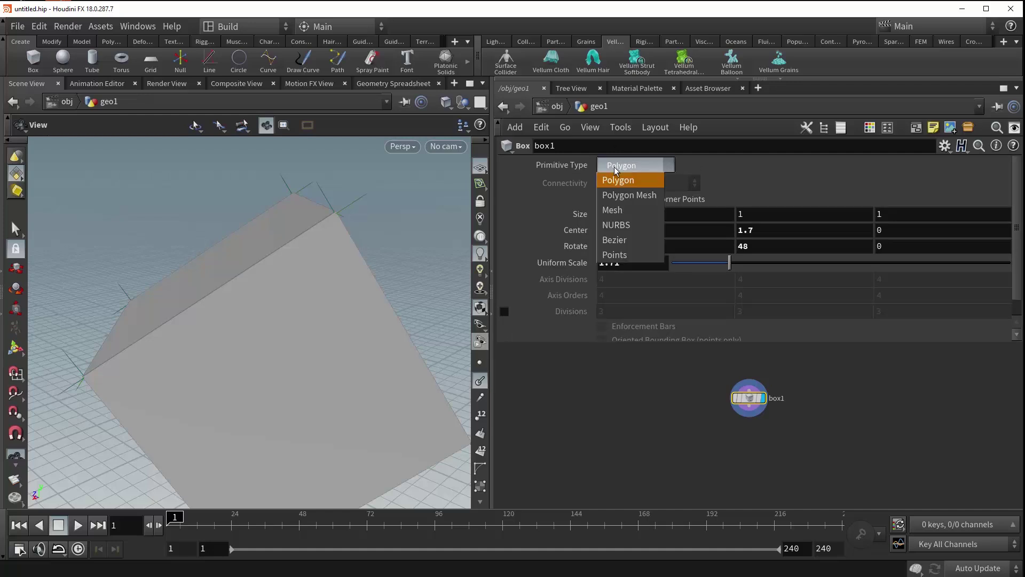
click(638, 195)
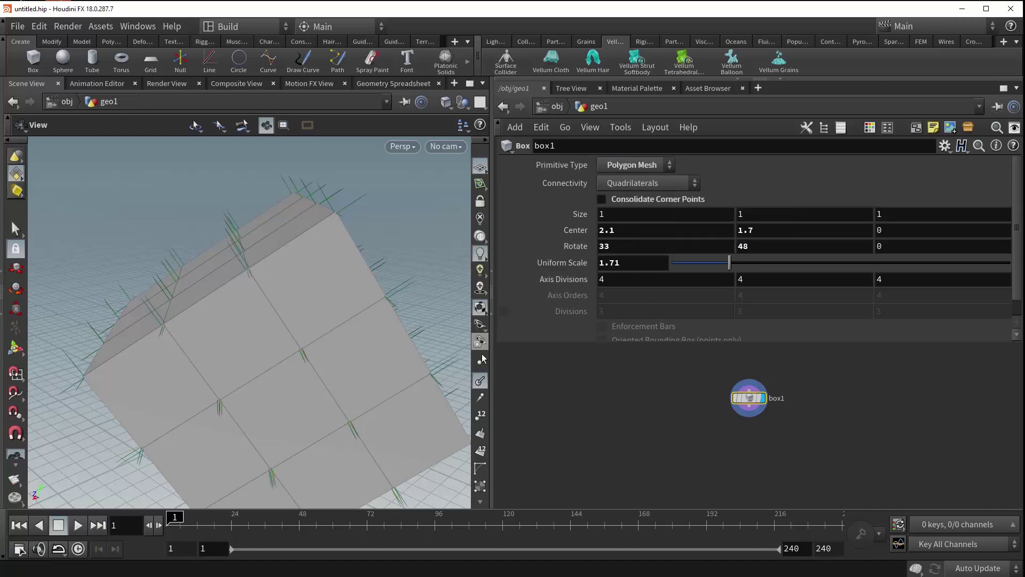
click(480, 382)
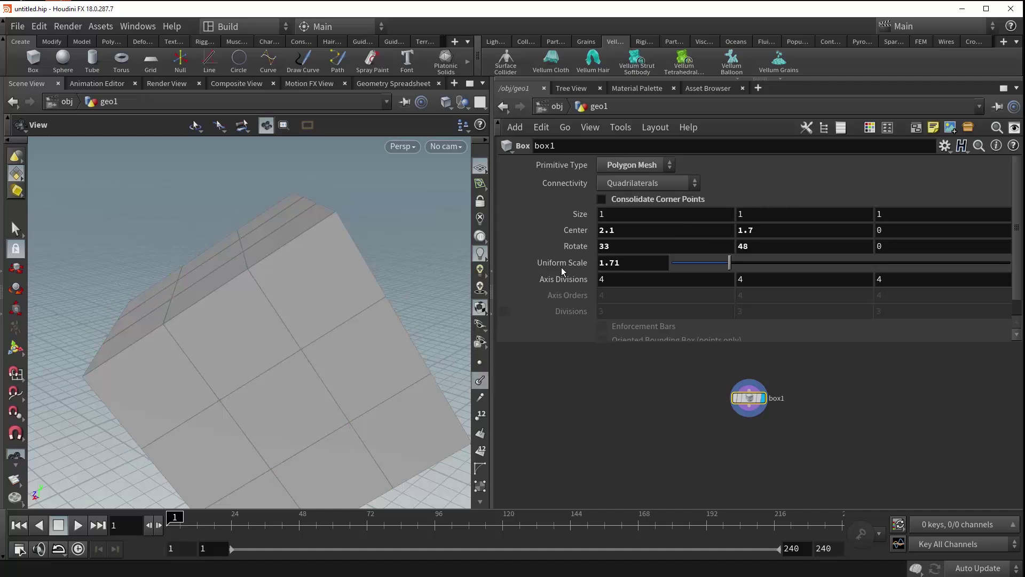
Set connectivity to Rows, testing a second Axis Divisions value of 14 and undoing it
click(648, 184)
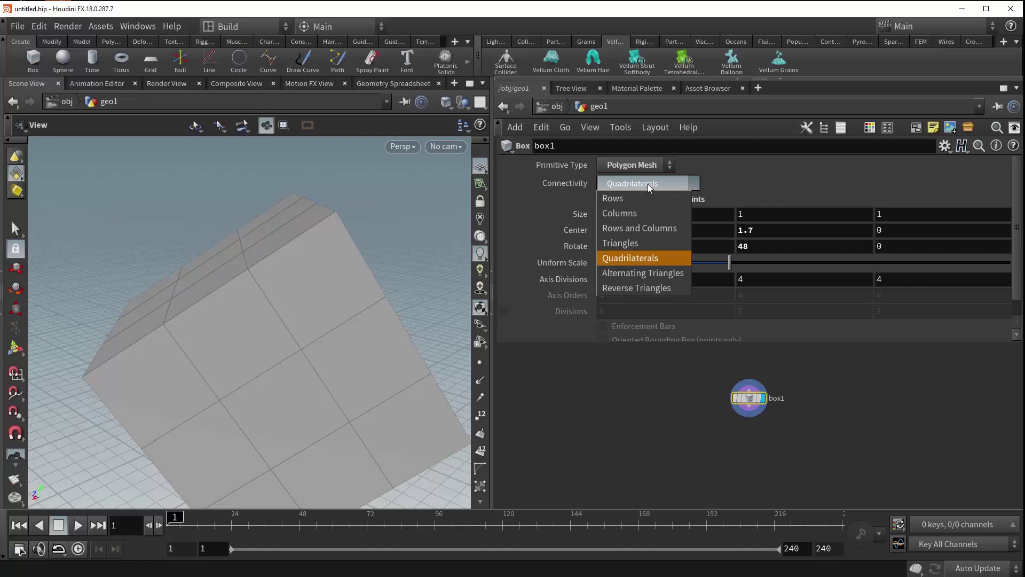
click(623, 200)
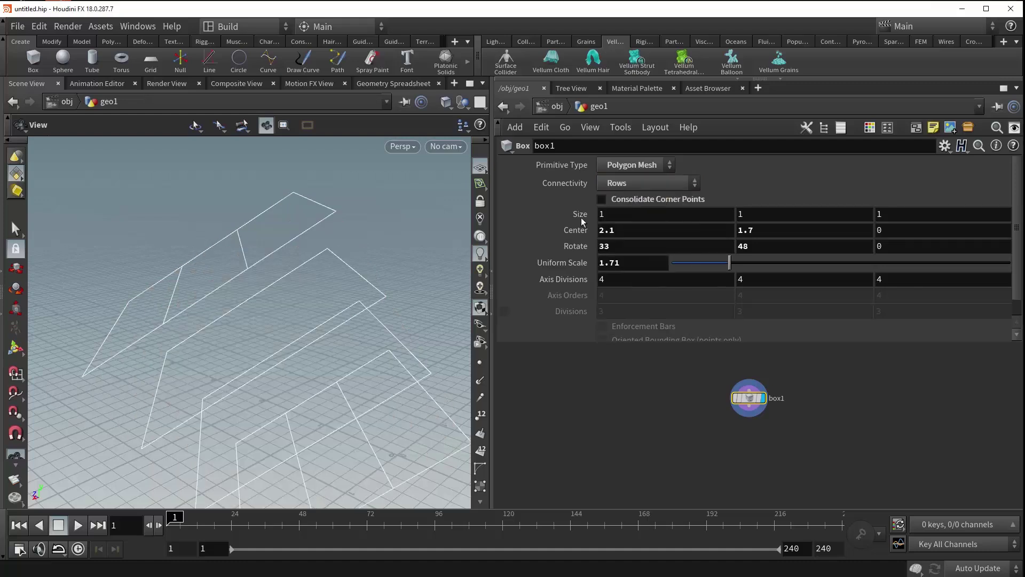
drag(210, 388, 235, 374)
middle_click(617, 282)
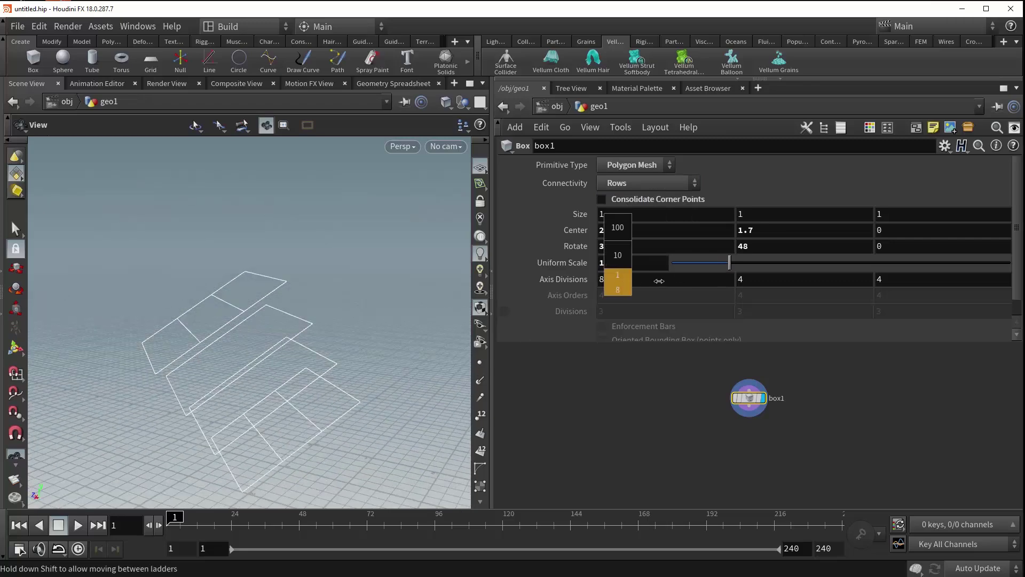
middle_drag(769, 279, 841, 284)
key(ctrl+z)
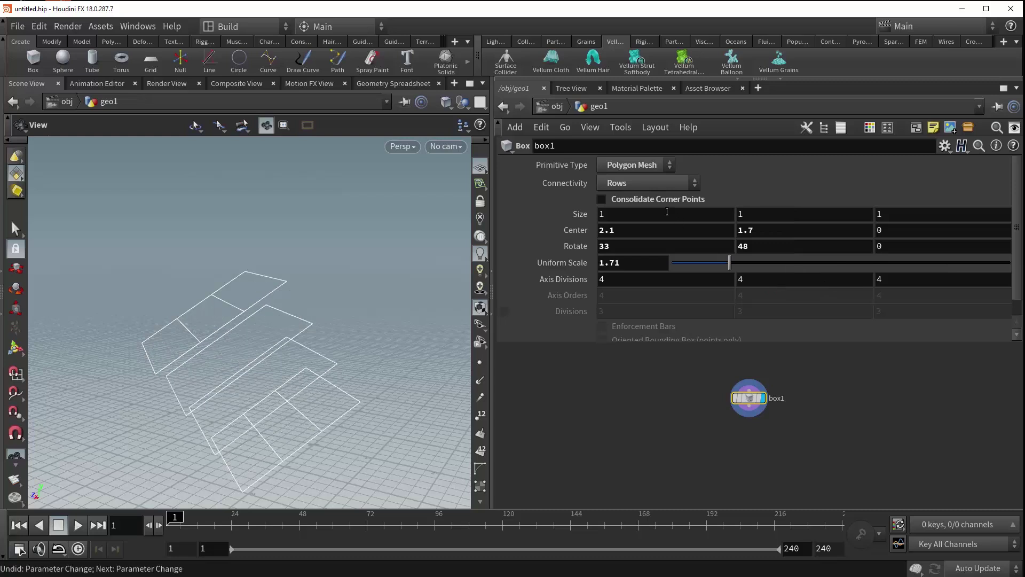
Try Columns, then Rows and Columns connectivity, undoing each Axis Divisions test
click(646, 183)
click(633, 210)
middle_drag(633, 276, 594, 257)
key(ctrl+z)
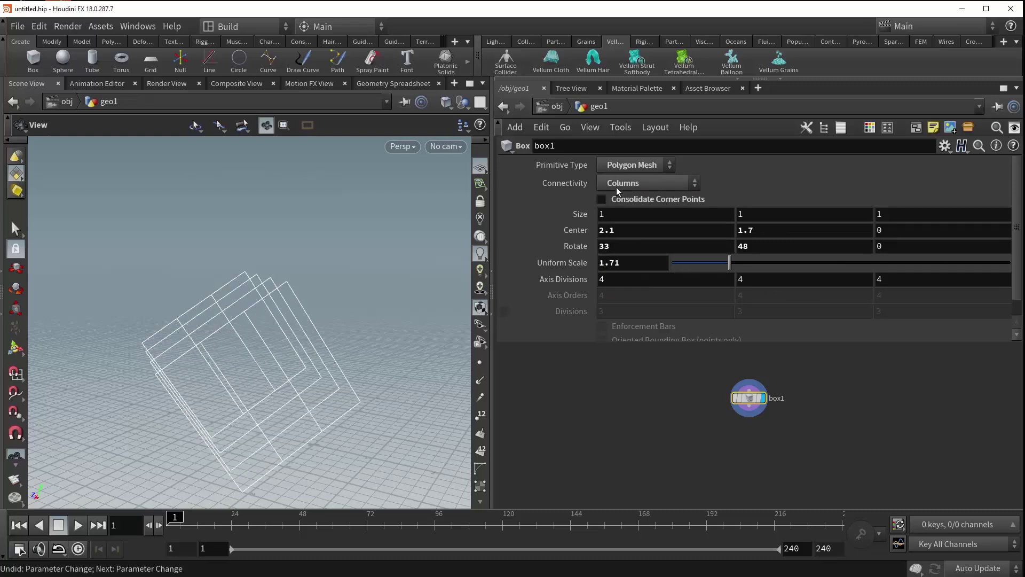
click(617, 184)
click(633, 224)
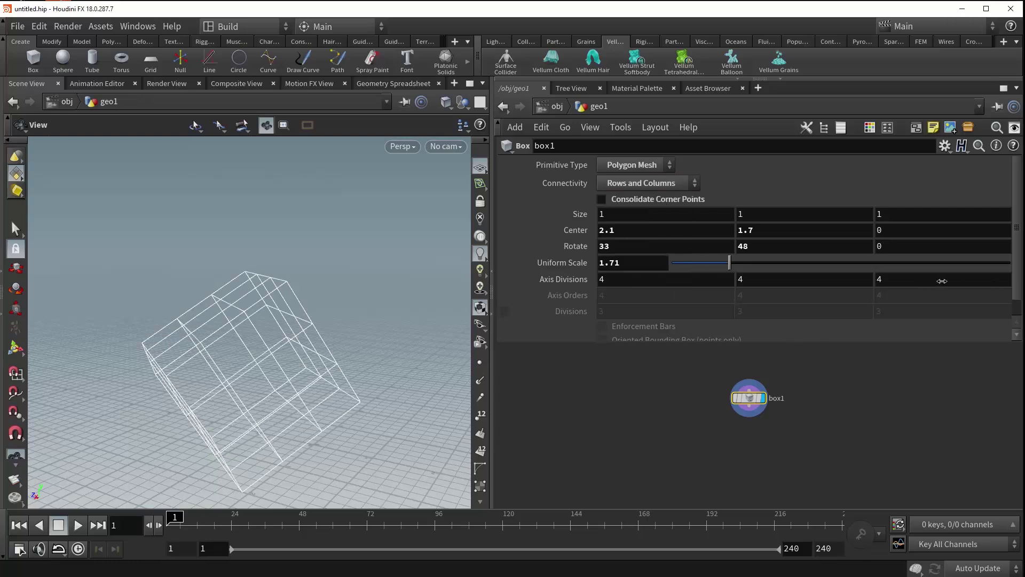
middle_drag(924, 284, 901, 282)
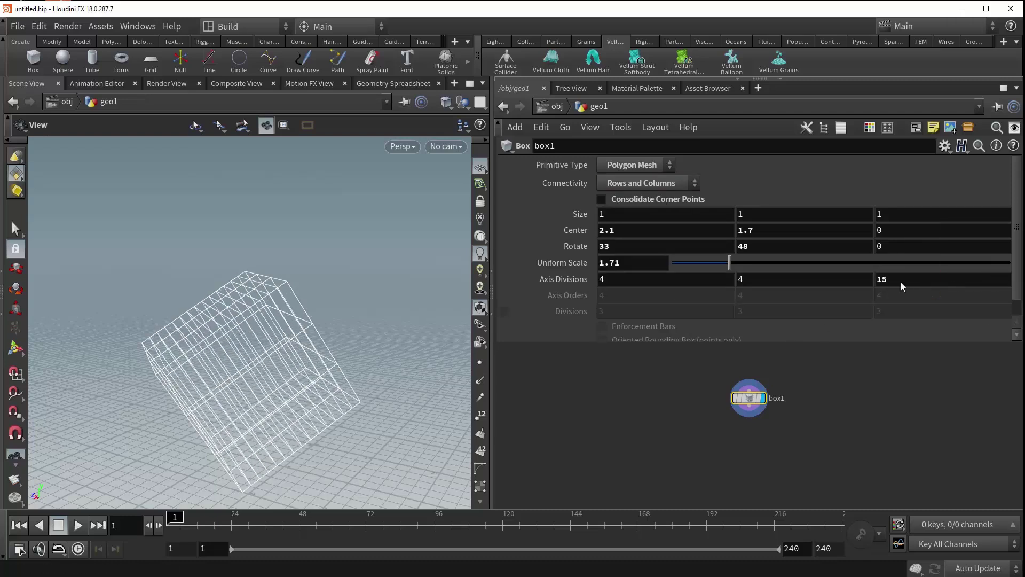
key(ctrl+z)
Compare Triangles, Quadrilaterals and Alternating Triangles connectivity on the mesh
click(684, 189)
click(651, 247)
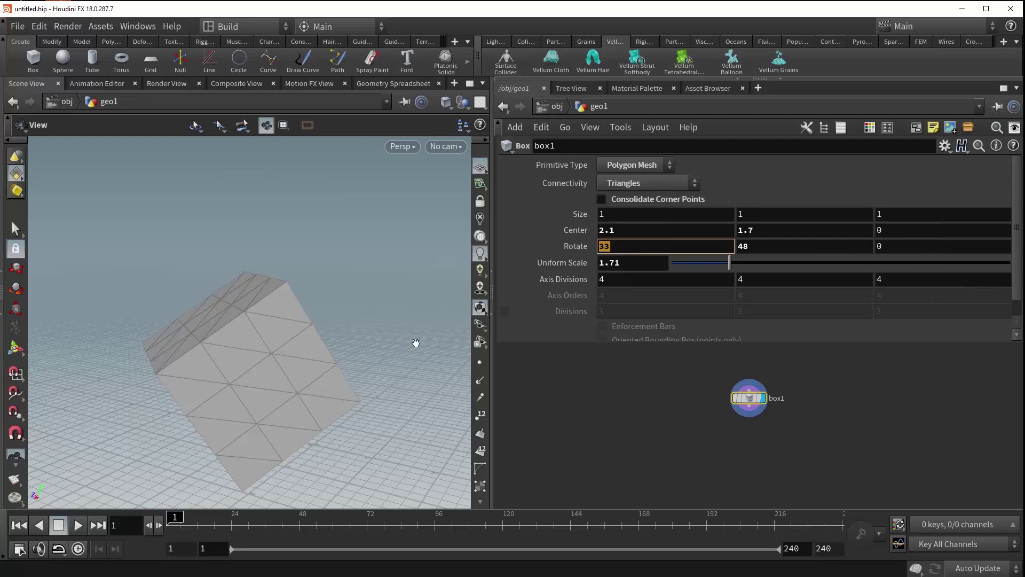
drag(416, 343, 176, 374)
click(656, 185)
click(630, 259)
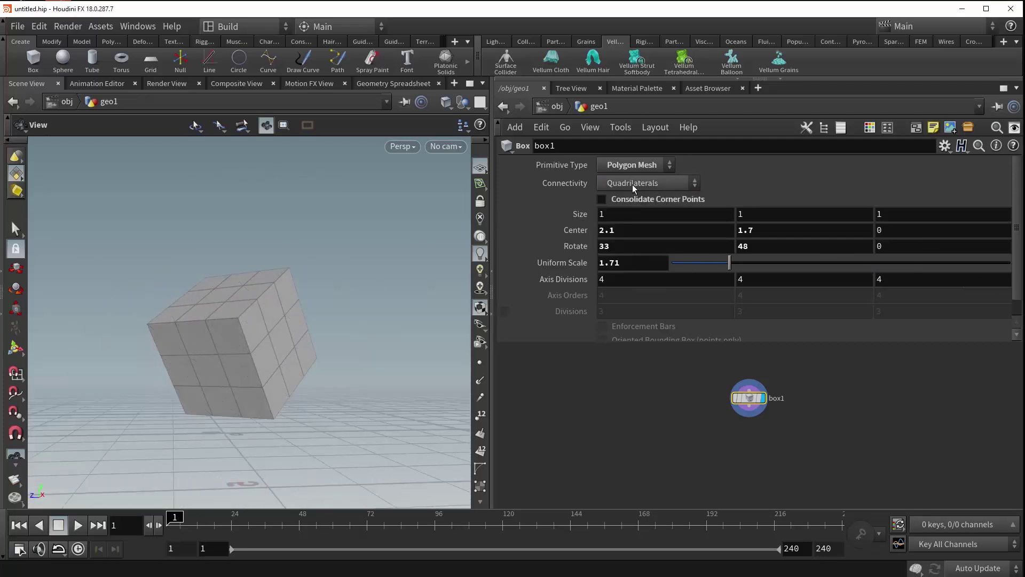
click(633, 184)
click(624, 275)
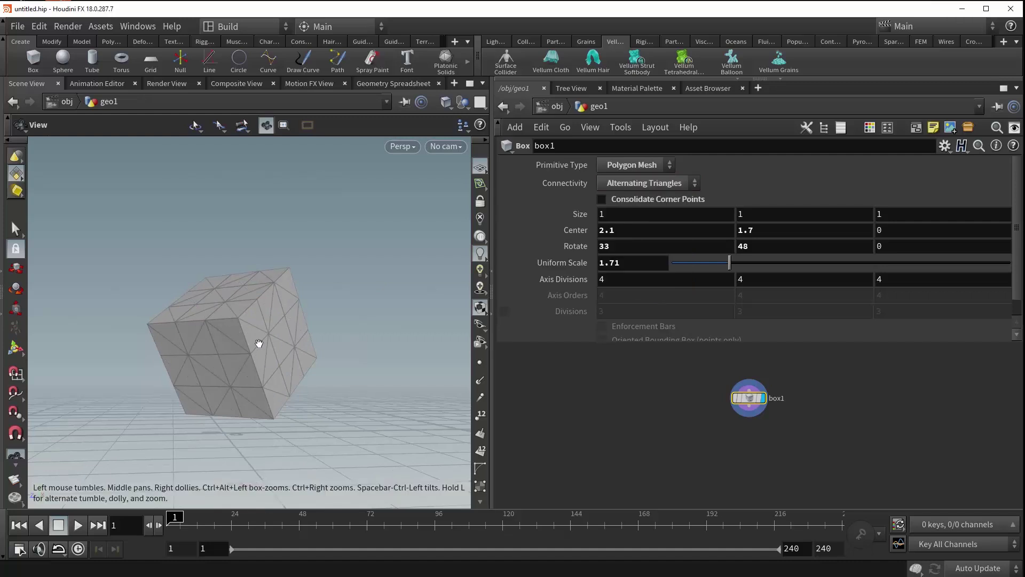
drag(259, 342, 229, 343)
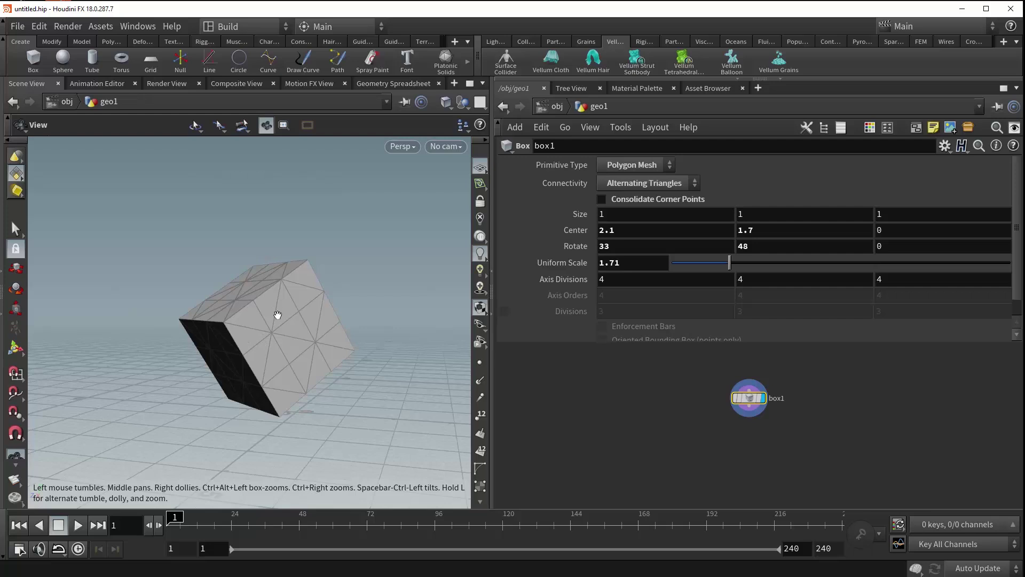
Cycle Reverse Triangles, Quadrilaterals and Triangles, settling on Reverse Triangles connectivity
click(641, 182)
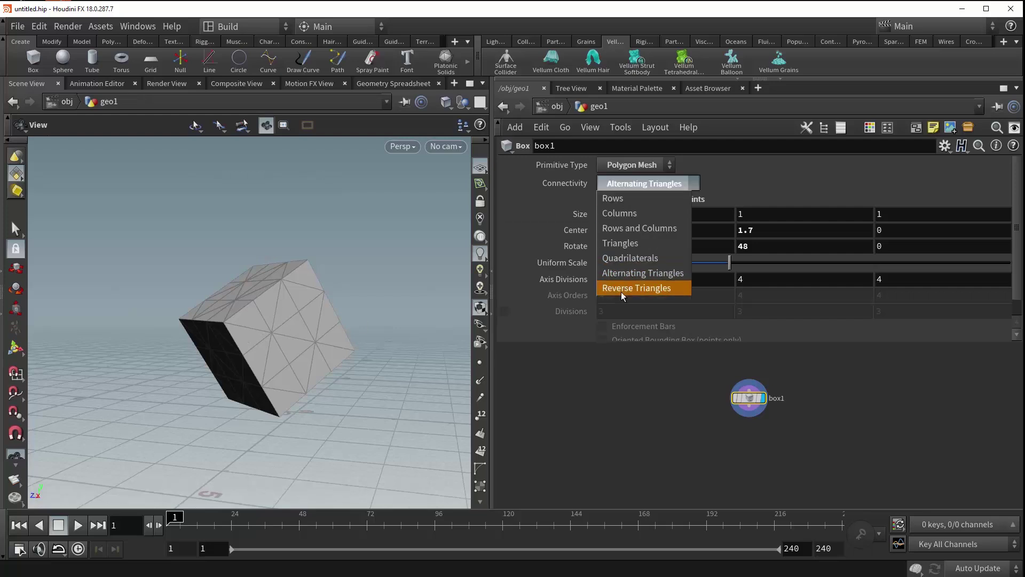
click(620, 292)
click(626, 184)
click(622, 260)
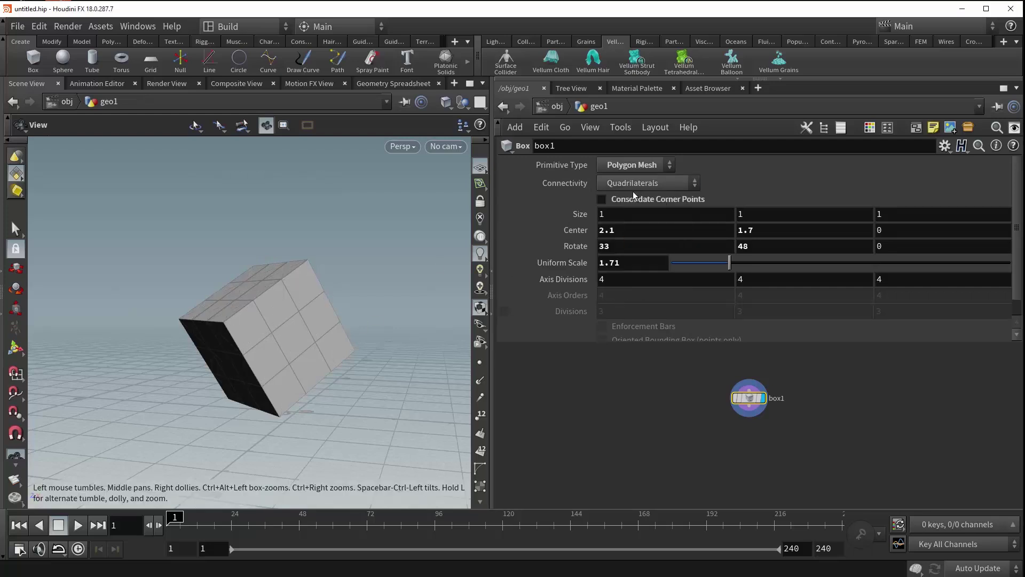
click(633, 184)
click(626, 247)
click(645, 186)
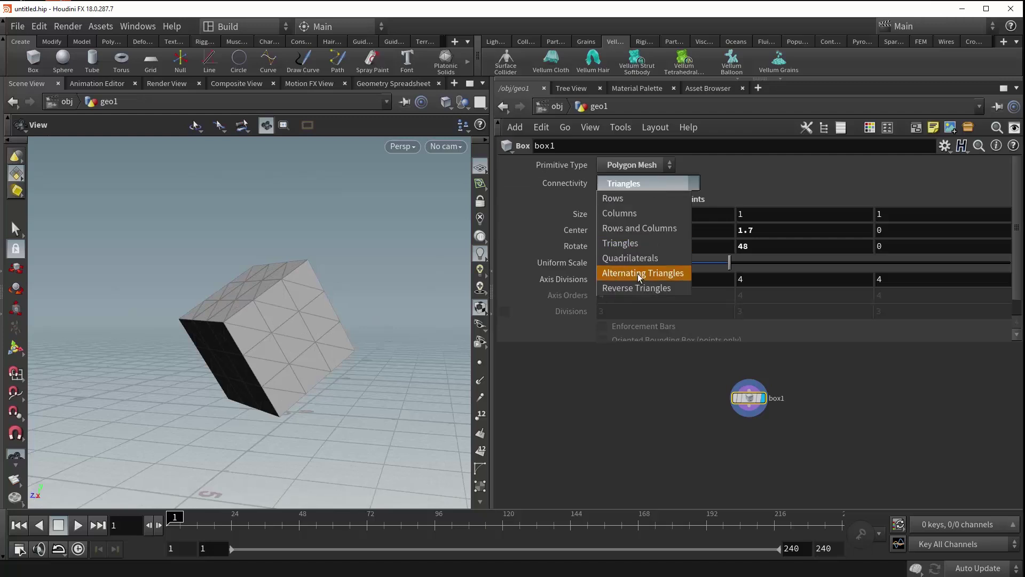
click(631, 284)
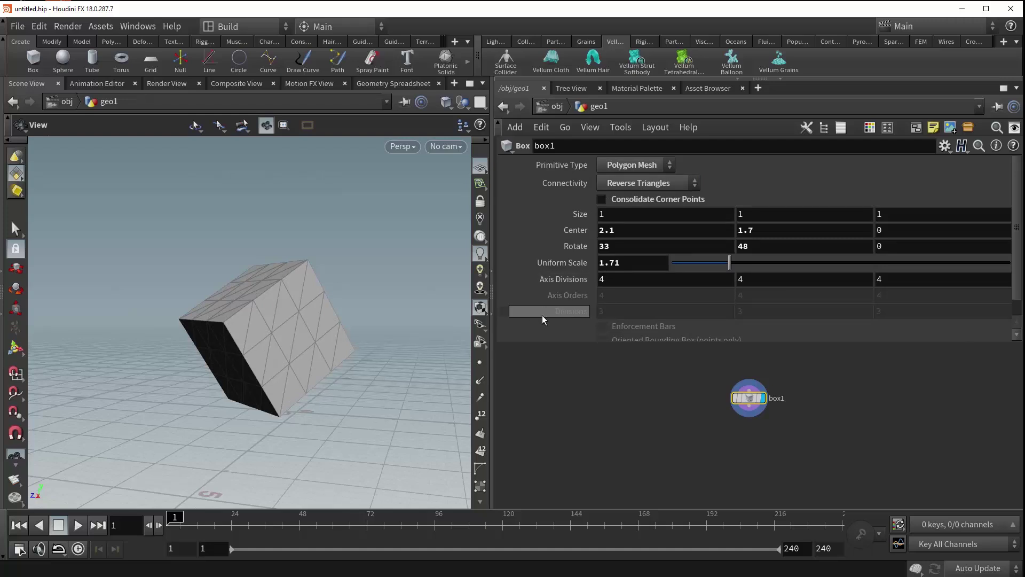
Keep Polygon Mesh as the primitive type and raise the first Axis Divisions value to 12
click(637, 167)
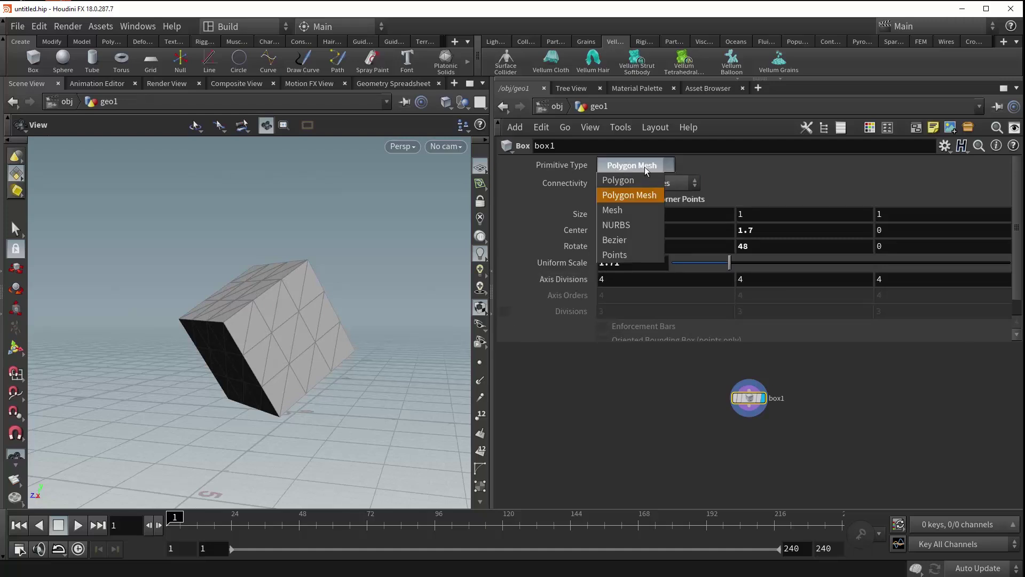
click(630, 195)
drag(339, 314, 308, 341)
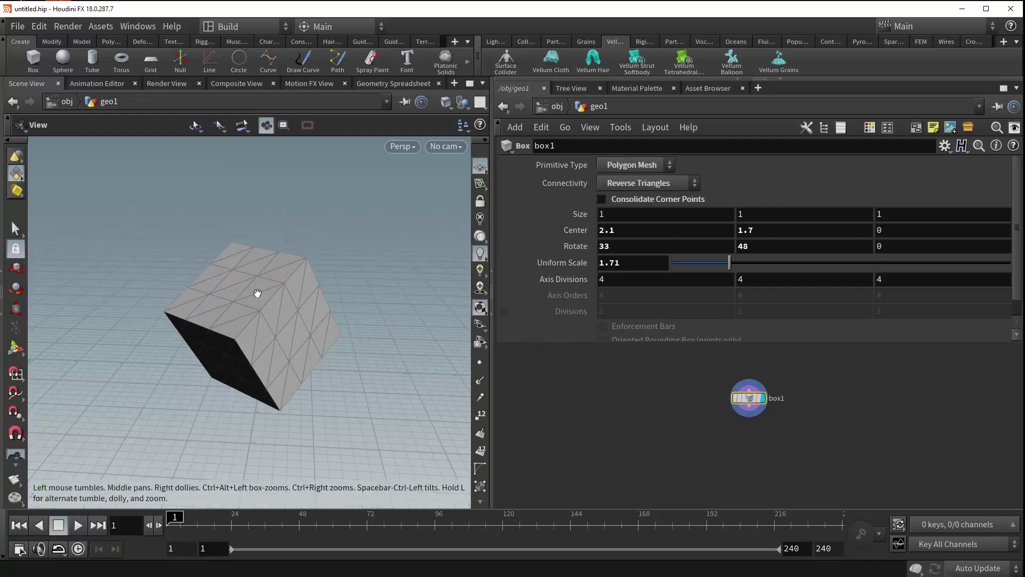
drag(223, 328, 299, 338)
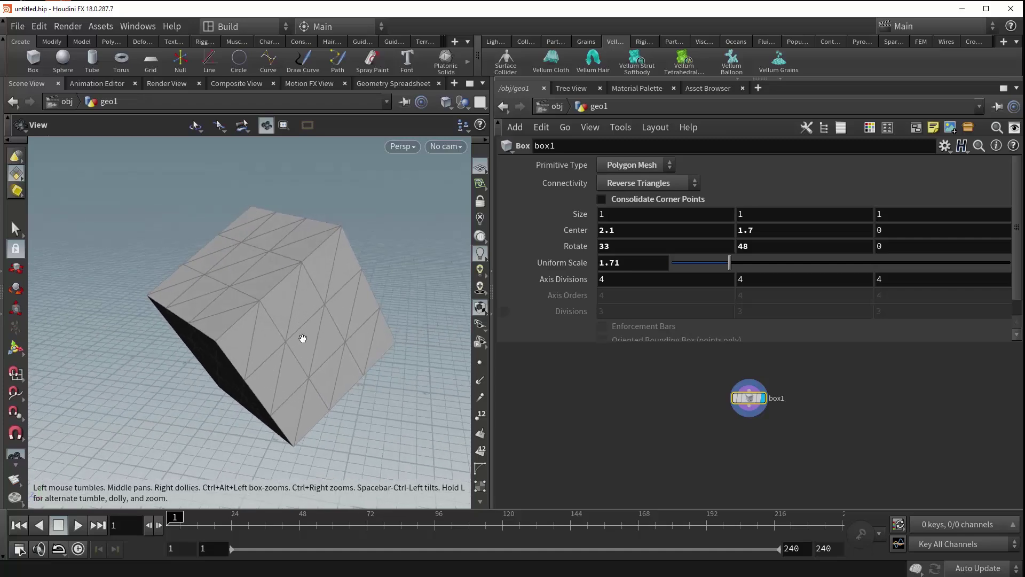
middle_drag(616, 281, 673, 274)
drag(352, 302, 250, 334)
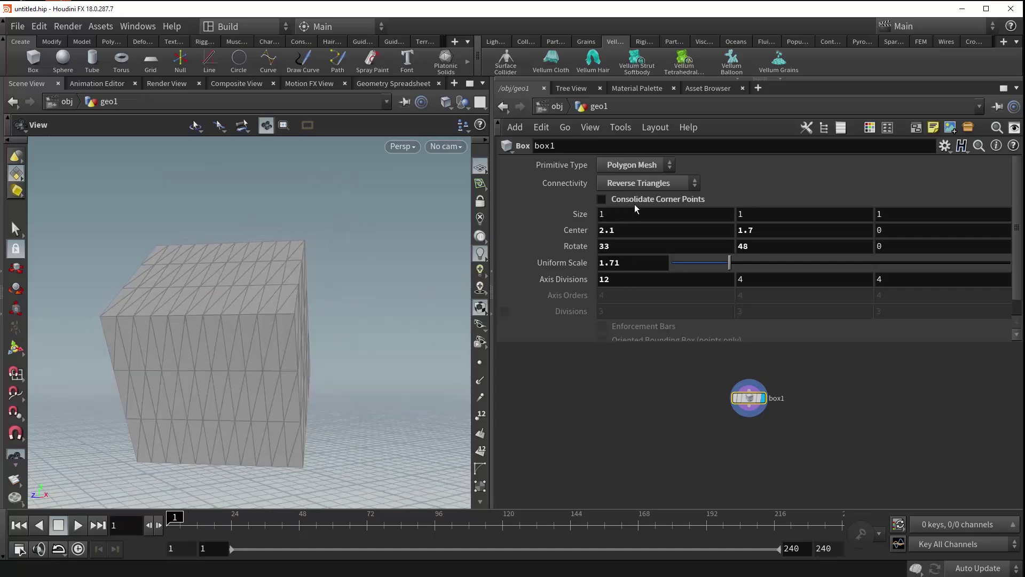
Set connectivity to Quadrilaterals, try 14 divisions, then reset Axis Divisions to 4, 4, 4
click(647, 187)
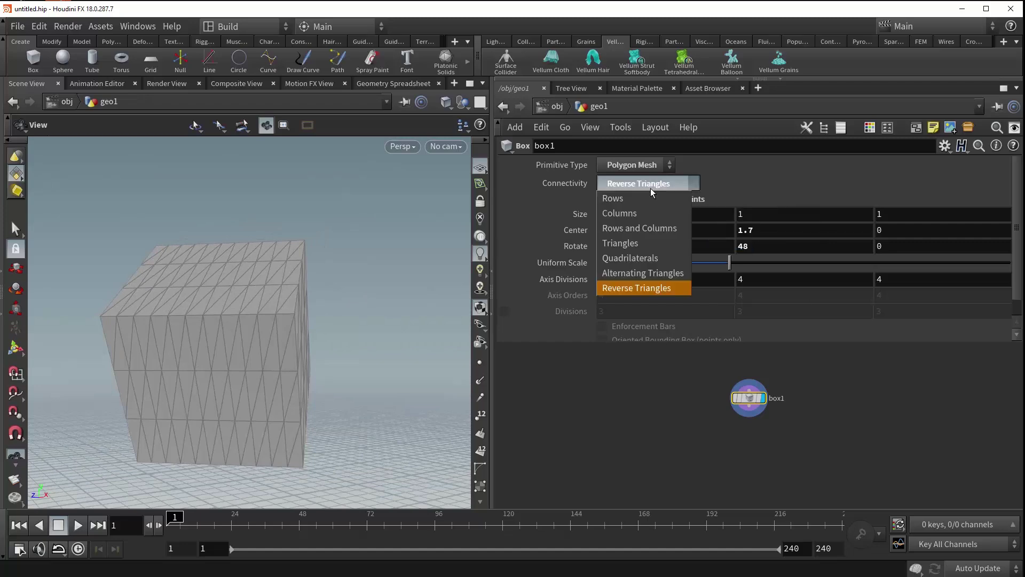
click(630, 258)
drag(299, 326, 255, 338)
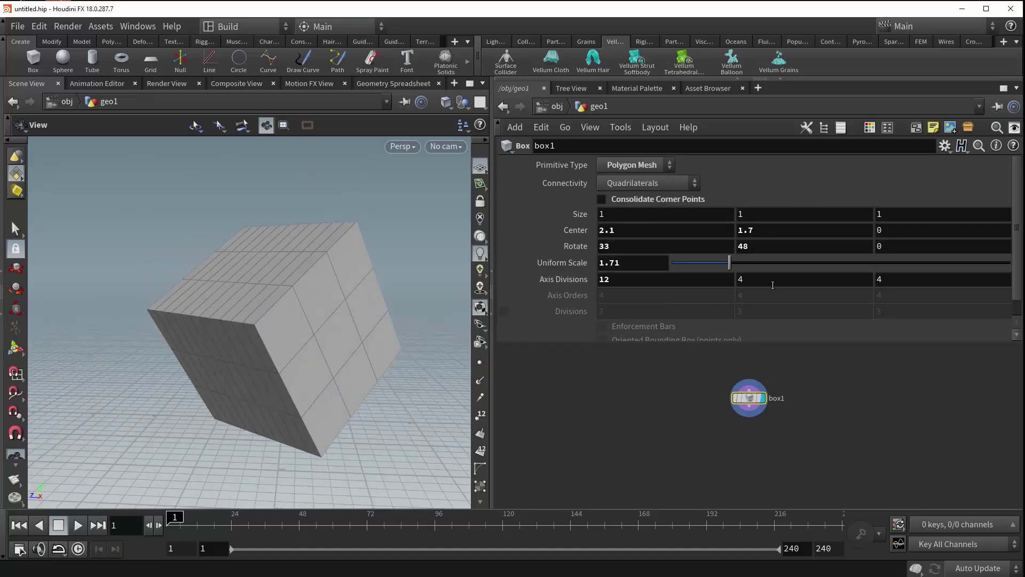
middle_drag(773, 285, 779, 280)
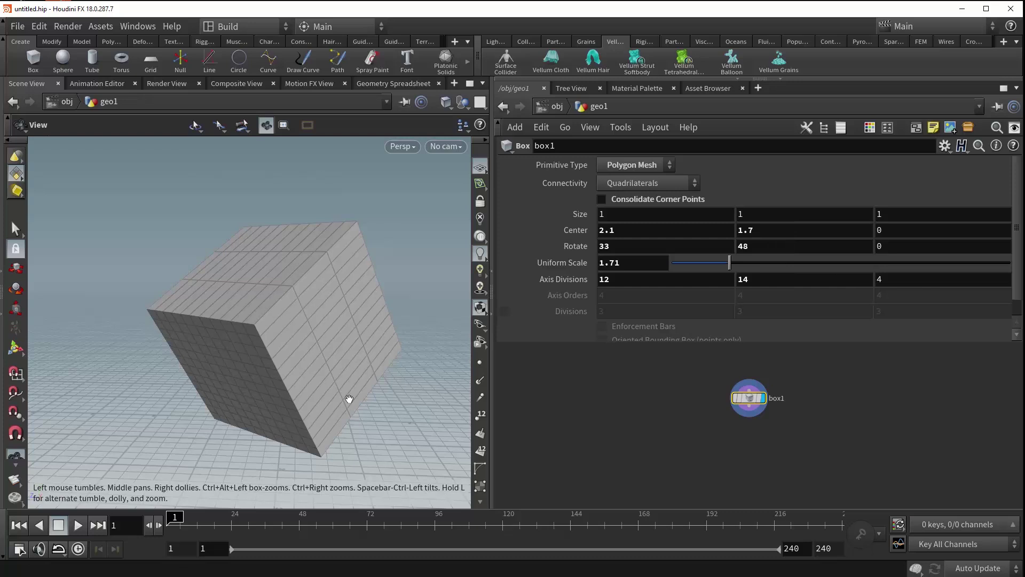
middle_click(549, 277)
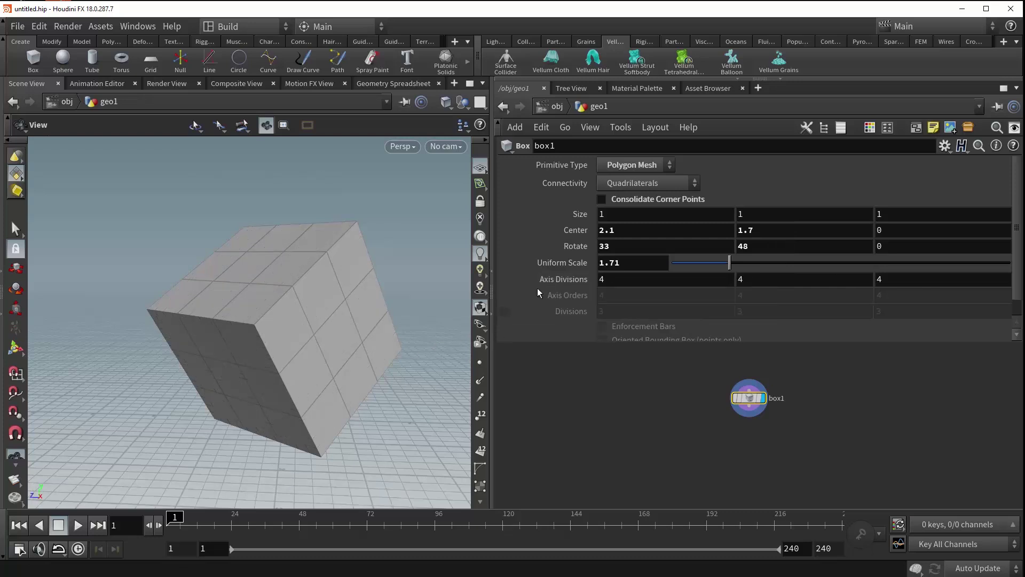
Change the box's Primitive Type to NURBS
click(620, 167)
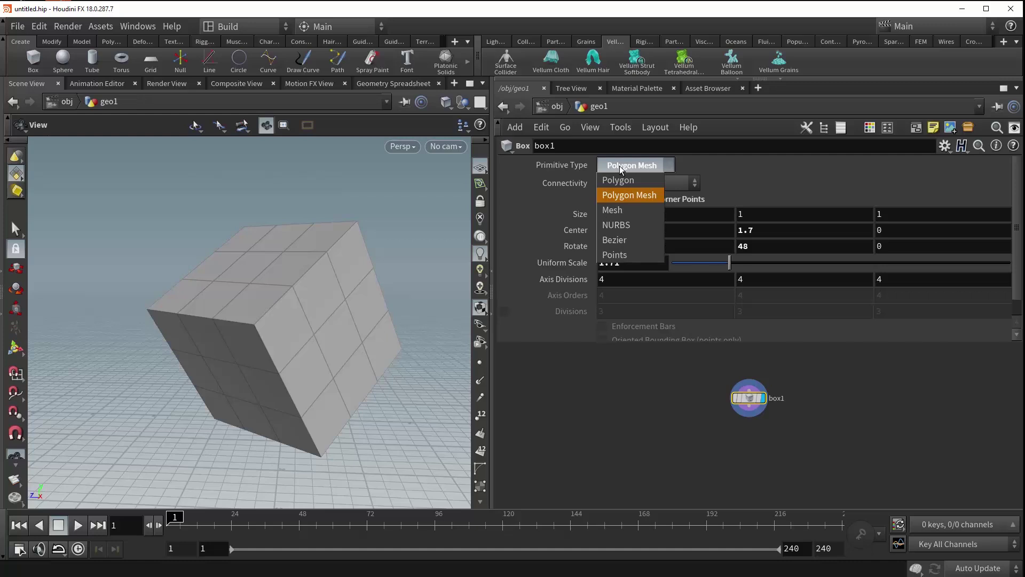
click(623, 229)
drag(299, 331, 268, 349)
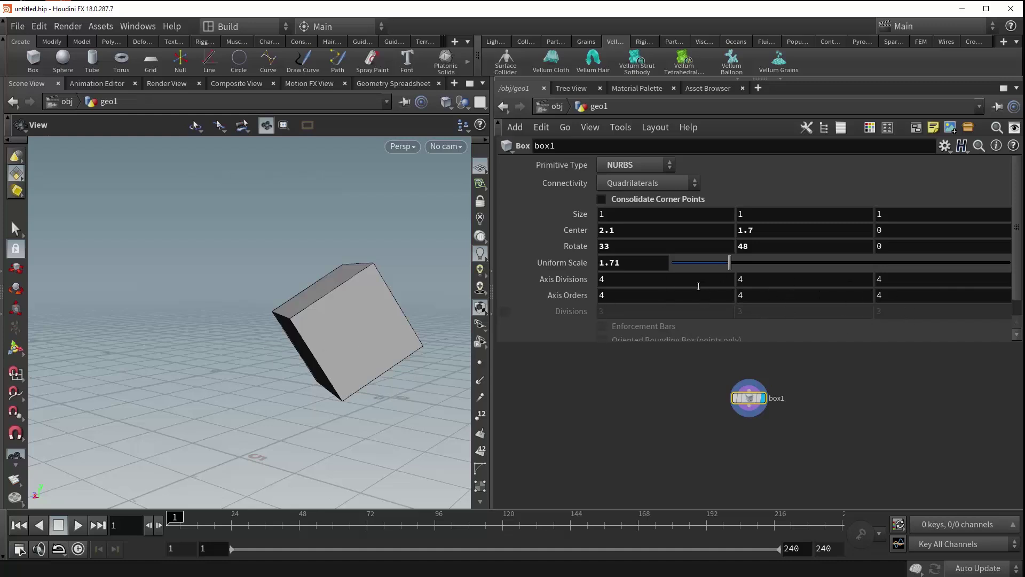
scroll(366, 309, up, 5)
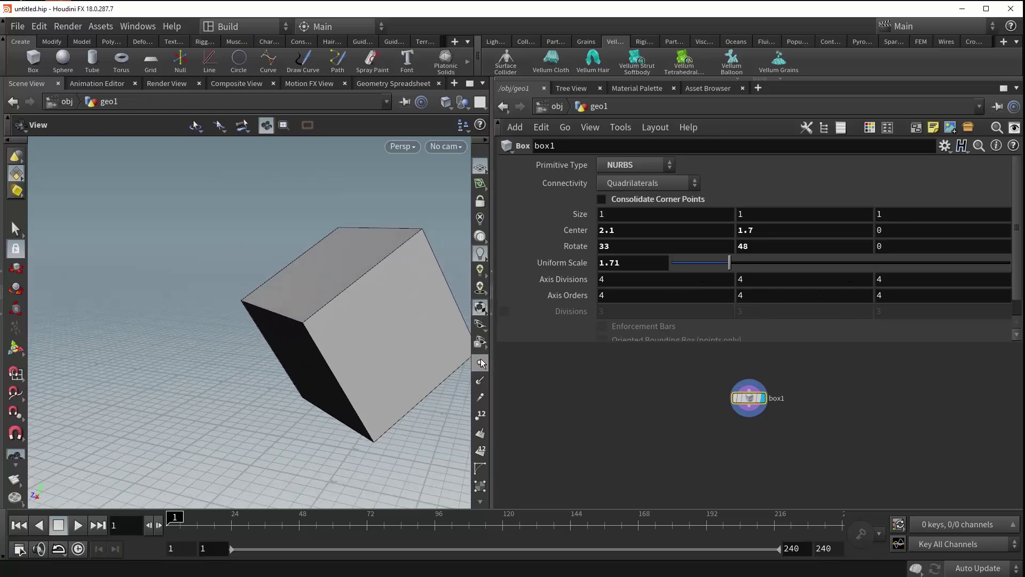
Display the cube's points with point numbers and experiment with higher Axis Orders
click(481, 363)
drag(366, 293, 231, 319)
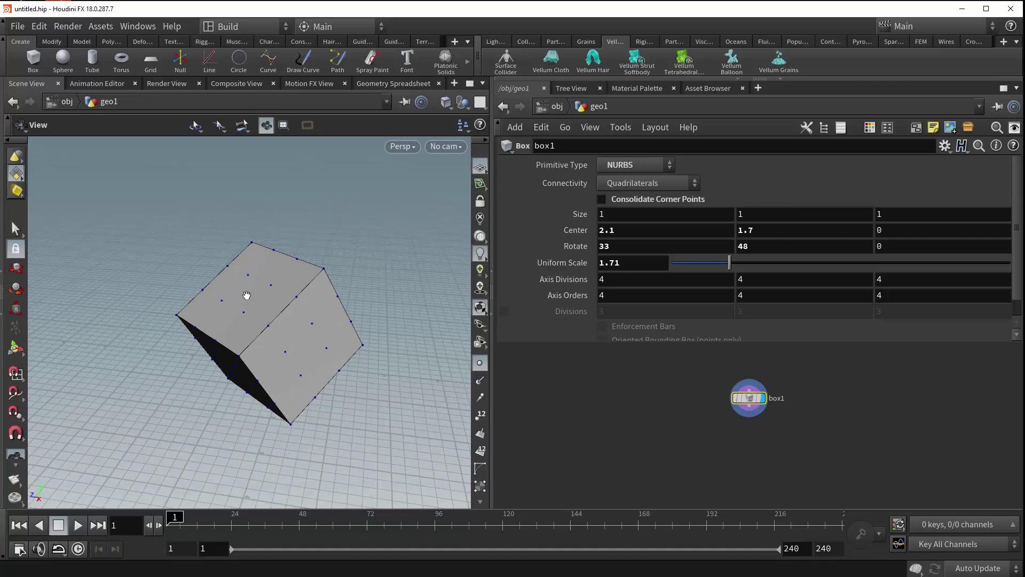
click(485, 419)
drag(259, 326, 353, 278)
mouse_move(628, 296)
middle_down()
mouse_move(690, 295)
mouse_move(624, 289)
mouse_move(671, 293)
mouse_move(641, 297)
mouse_move(609, 282)
mouse_move(689, 282)
mouse_move(617, 286)
middle_up()
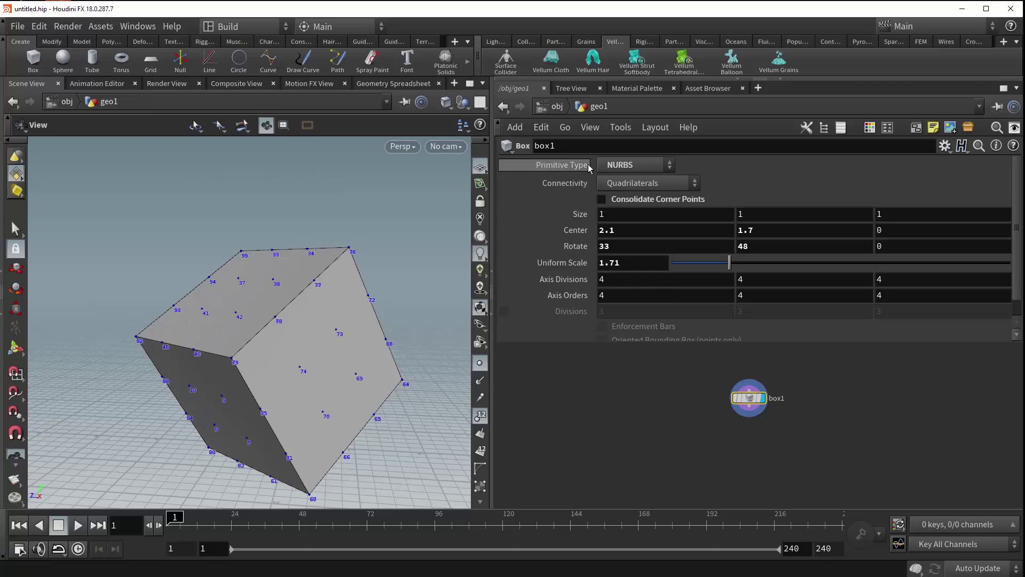
Preview the box as Points only and view the point lattice from above
click(630, 165)
click(615, 254)
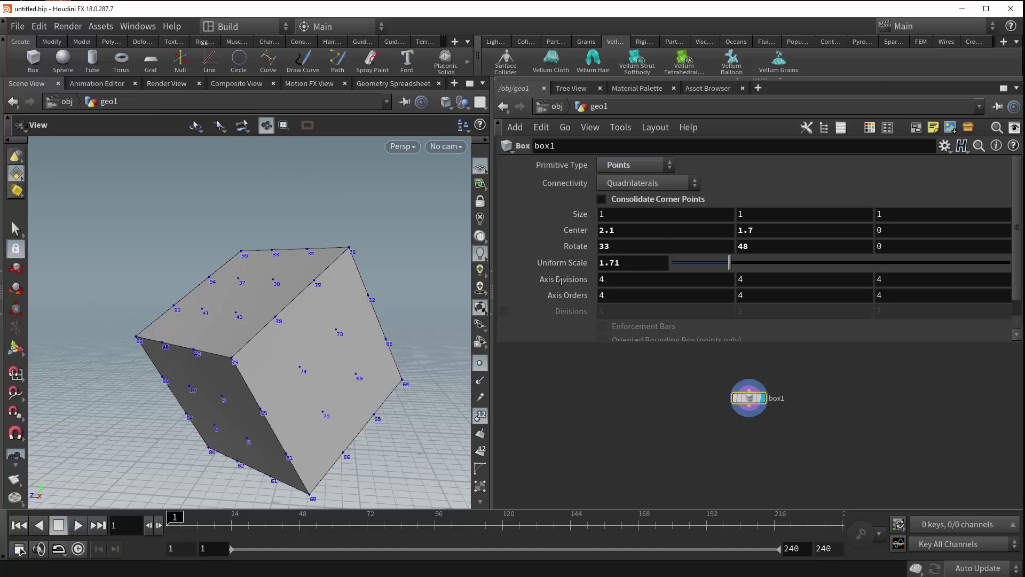
drag(270, 389, 252, 344)
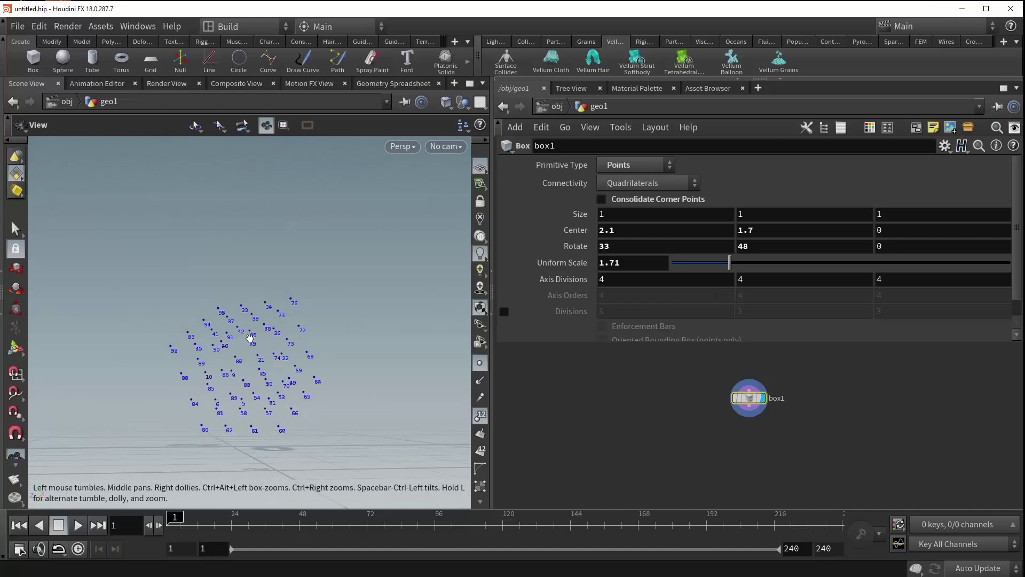
scroll(321, 300, up, 5)
drag(217, 265, 321, 256)
scroll(317, 291, down, 5)
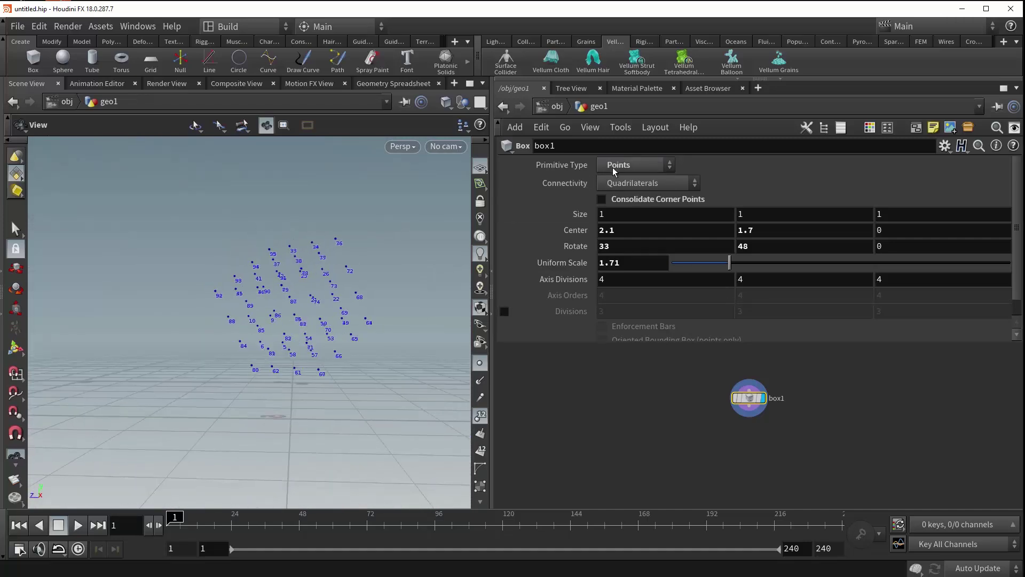
Switch the box to Polygon Mesh, then back to Points
click(614, 165)
click(618, 195)
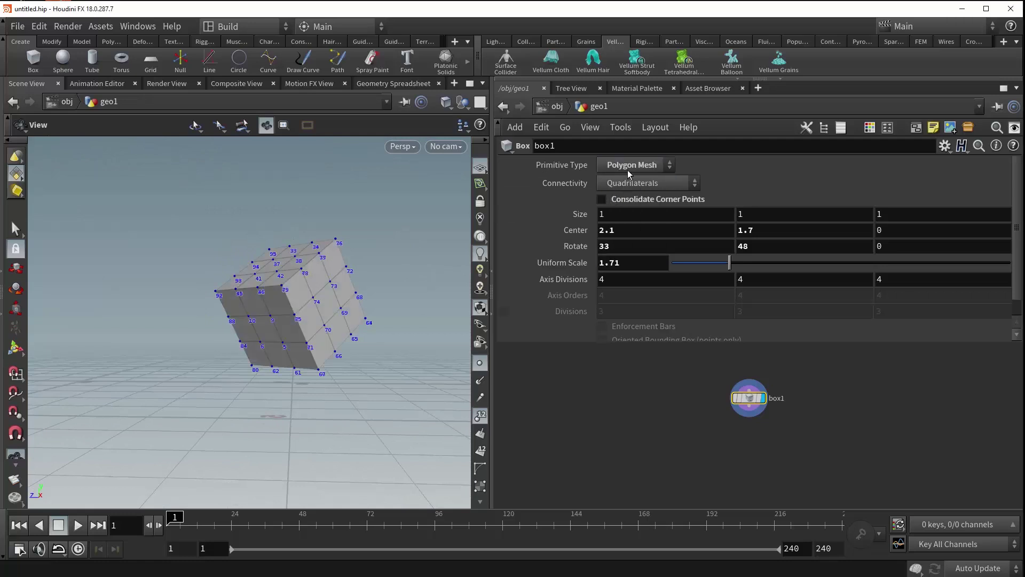
click(629, 174)
click(619, 240)
drag(448, 258, 415, 241)
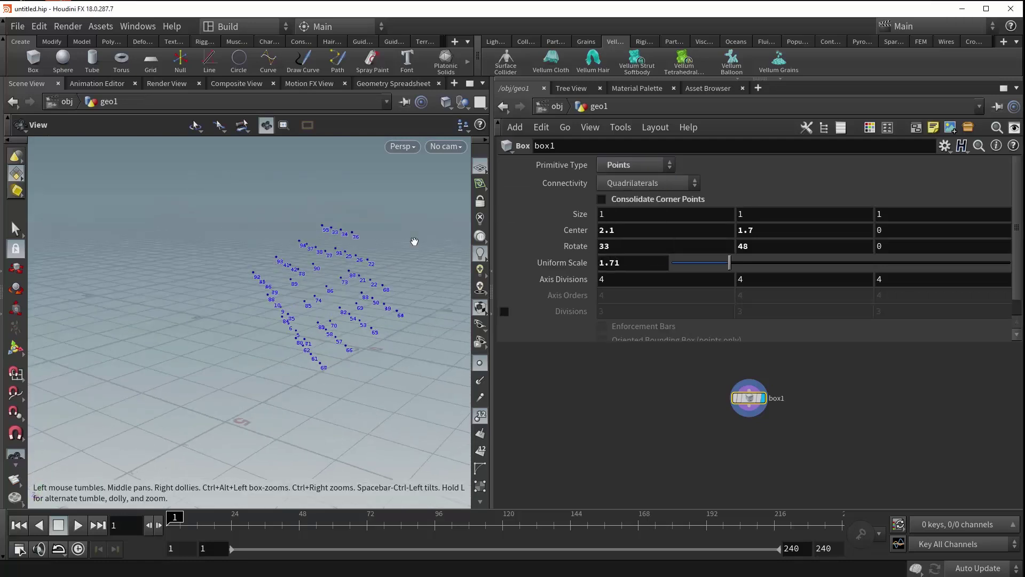
Make the box a plain Polygon cube and shift box1 lower in the network view
click(618, 165)
click(618, 181)
scroll(846, 260, down, 1)
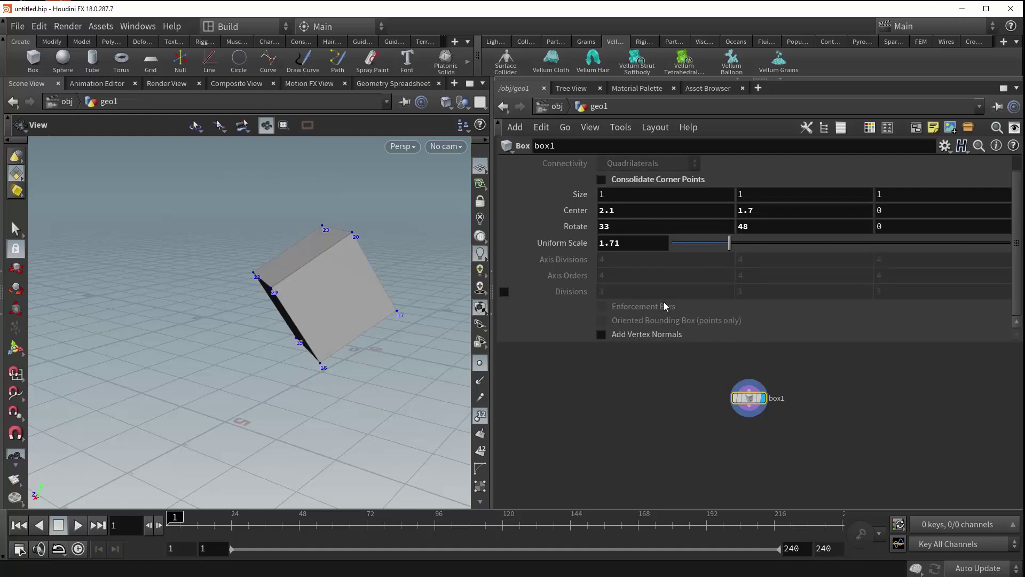
middle_drag(883, 405, 844, 443)
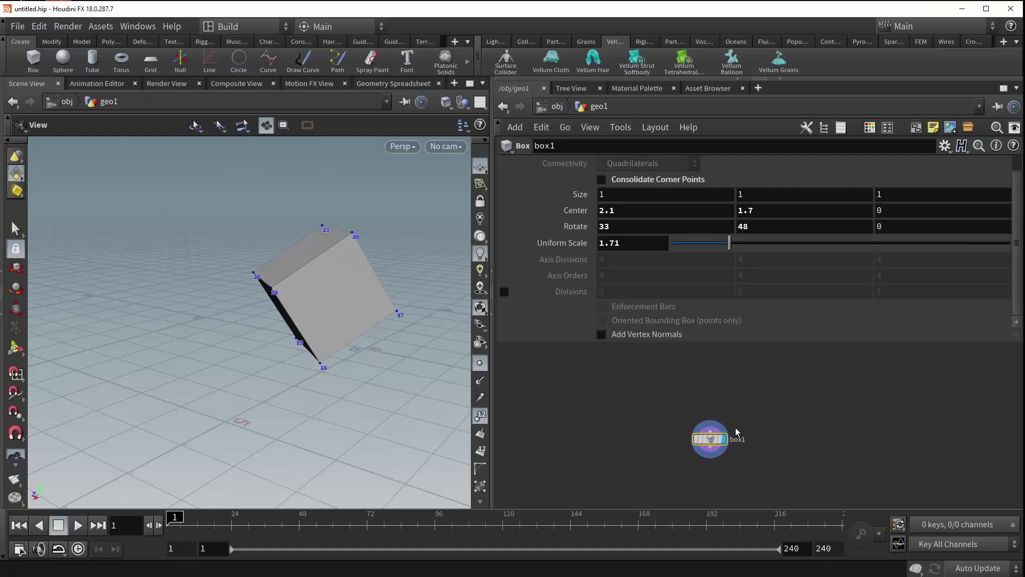
scroll(710, 427, up, 2)
scroll(769, 416, down, 2)
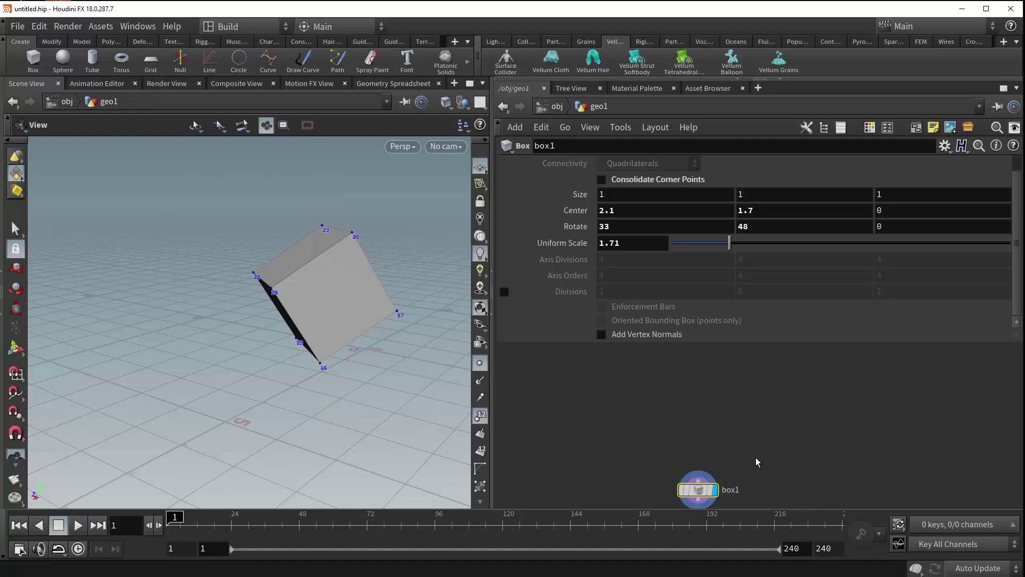
Add a Test Geometry: Pig Head node and wire its output into box1
key(Tab)
text(pighead)
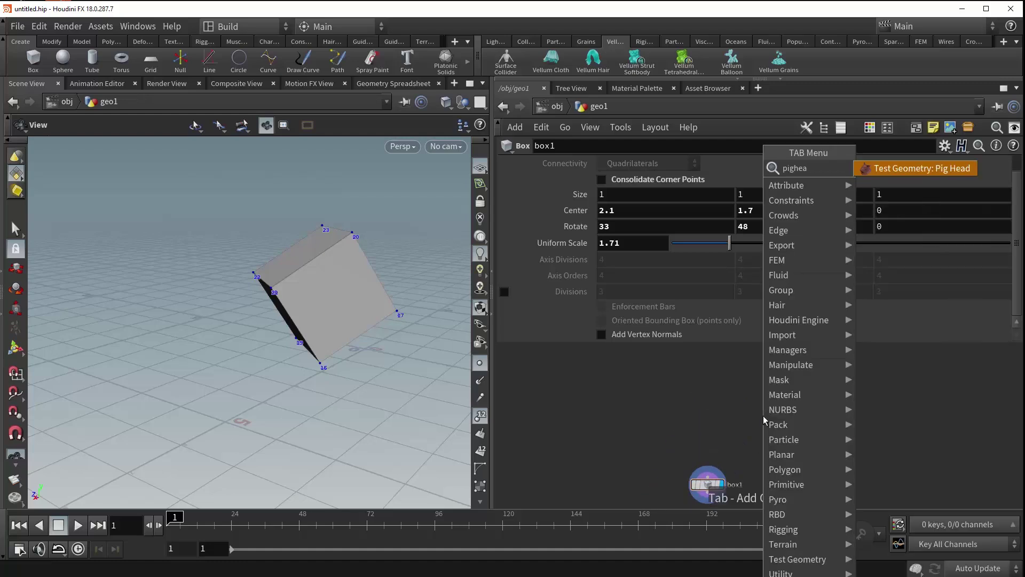
key(Return)
drag(761, 389, 706, 431)
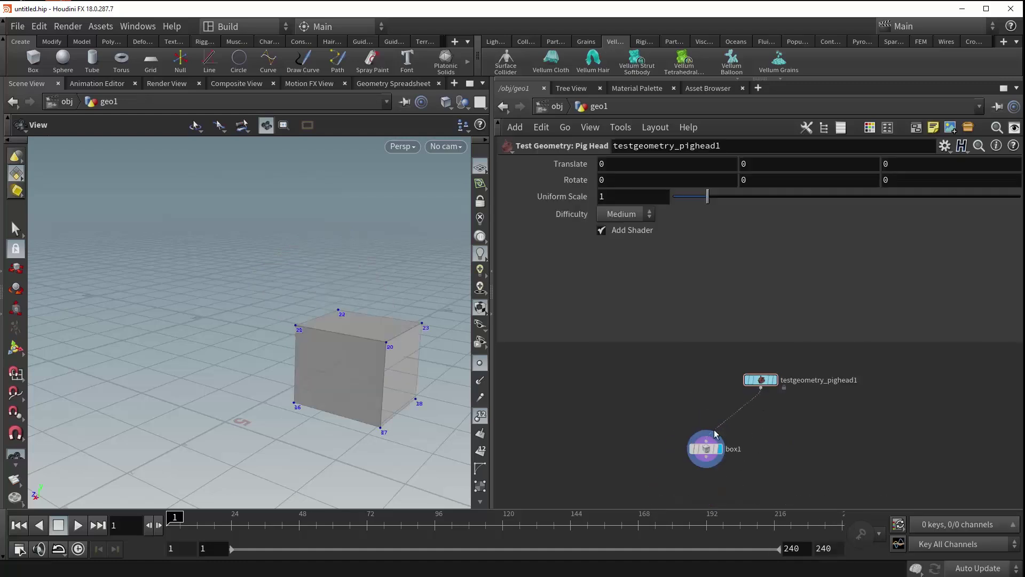
Display the pig head with box1 as a wireframe template, with point numbers and normals off
click(693, 449)
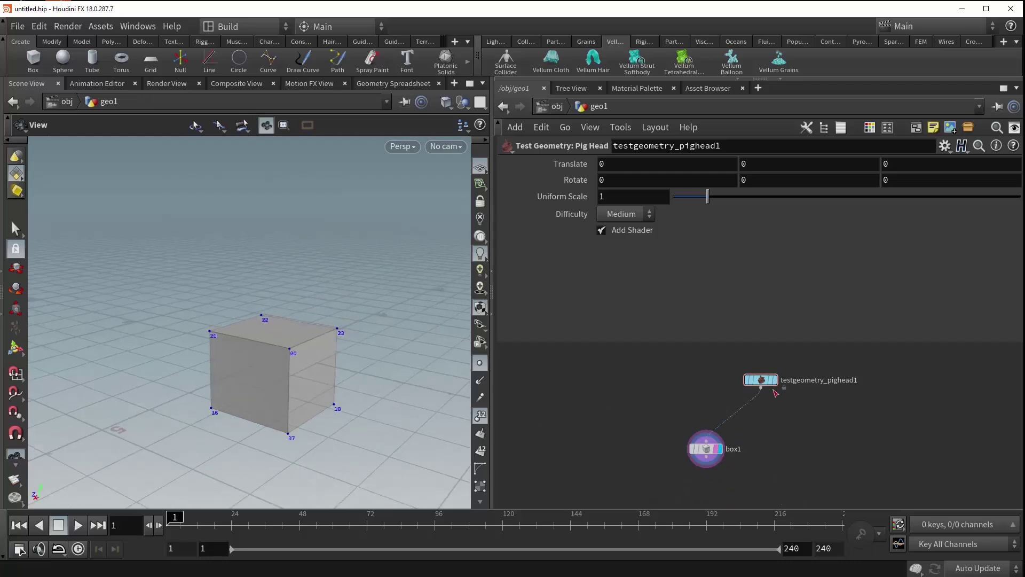
click(774, 380)
click(480, 433)
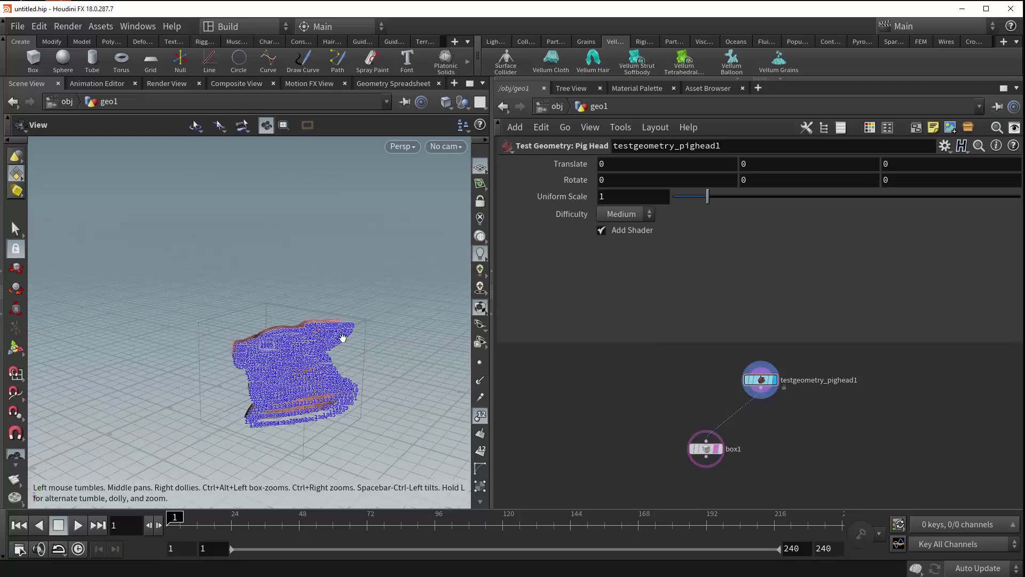
click(480, 415)
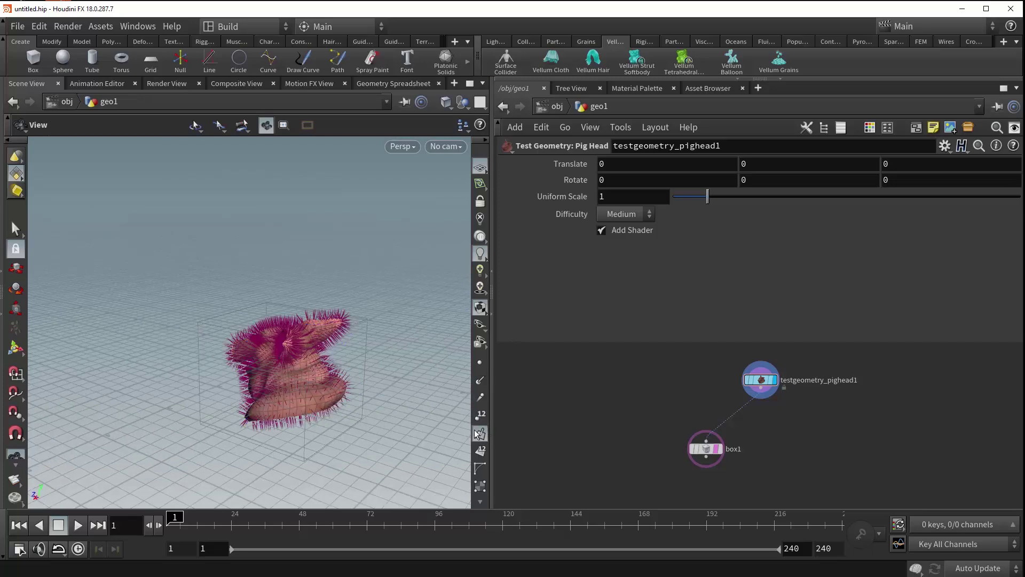
click(480, 433)
mouse_move(291, 357)
mouse_down()
mouse_move(341, 332)
mouse_move(339, 348)
mouse_up()
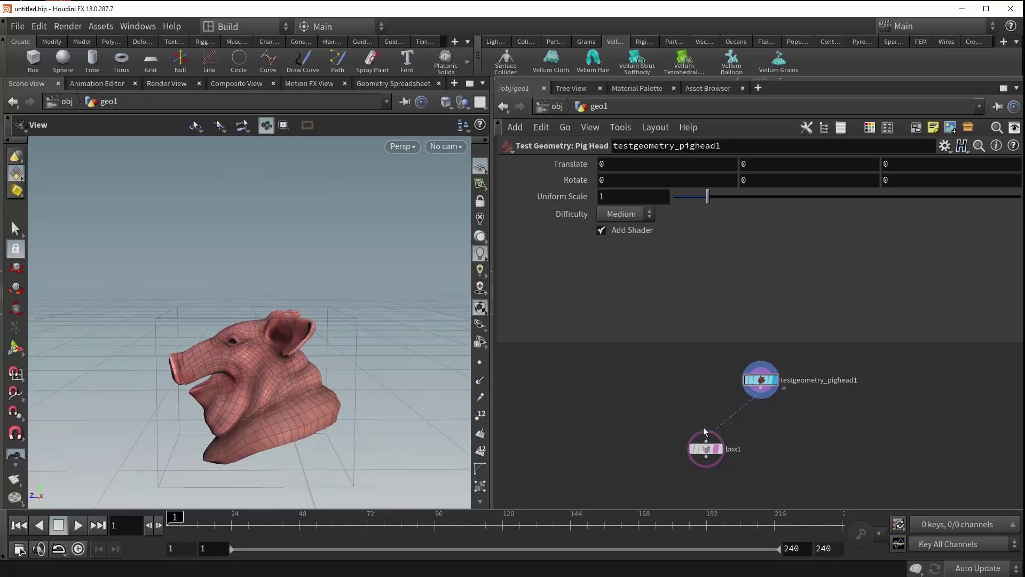
drag(245, 371, 302, 323)
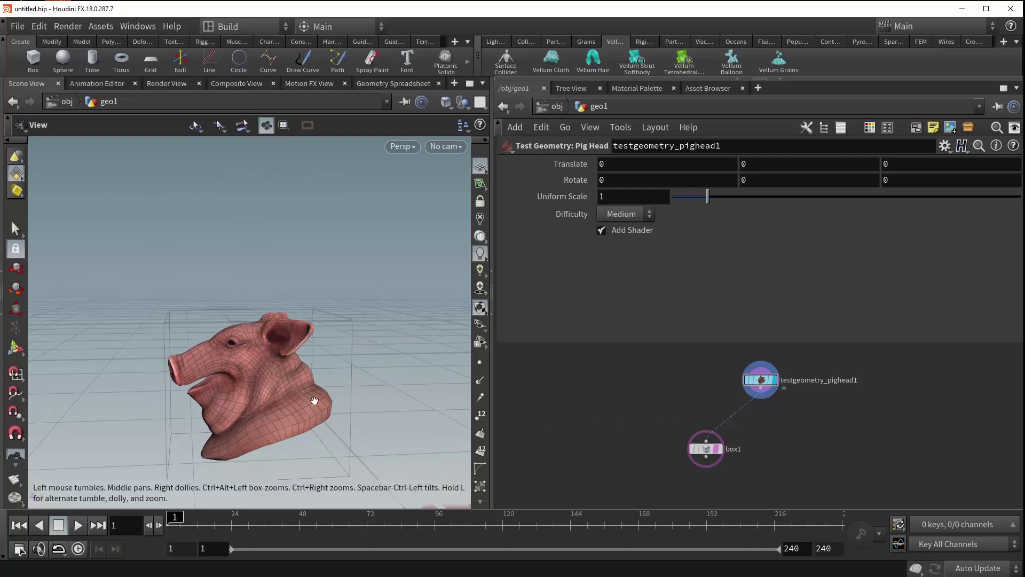
drag(268, 376, 243, 336)
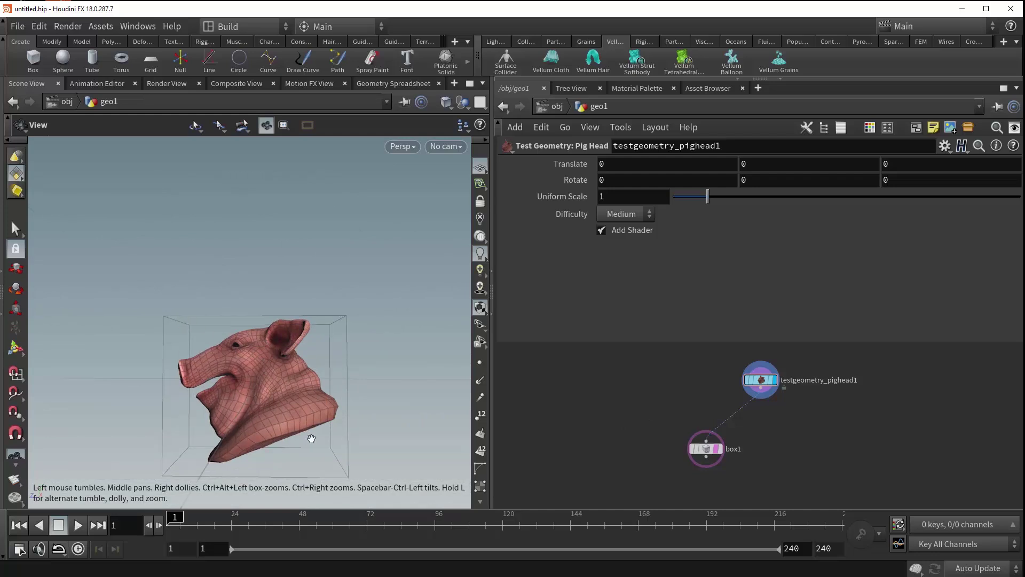
drag(245, 425, 254, 425)
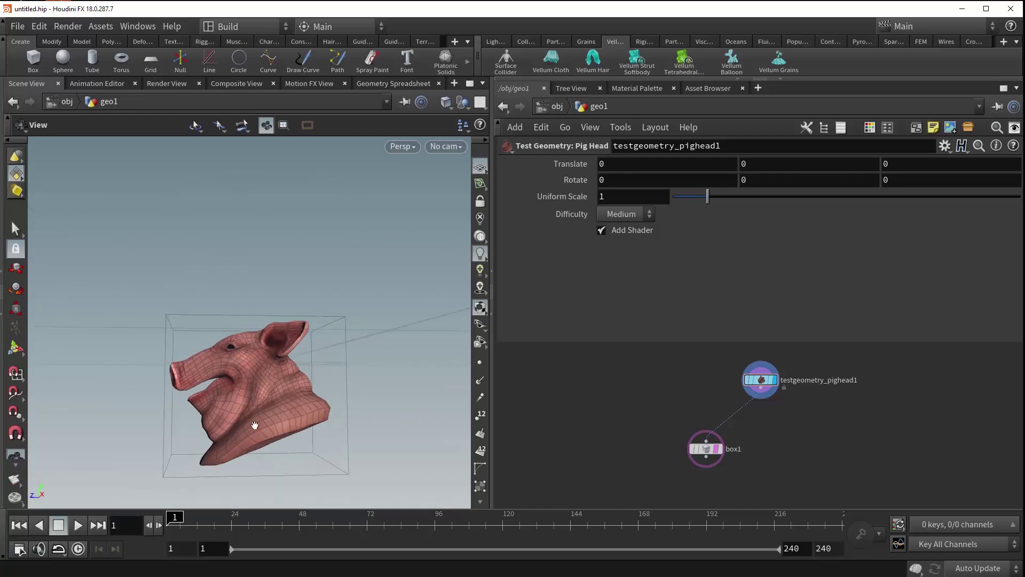
Turn on Oriented Bounding Box (points only) for box1 so it tilts around the pig head
click(722, 456)
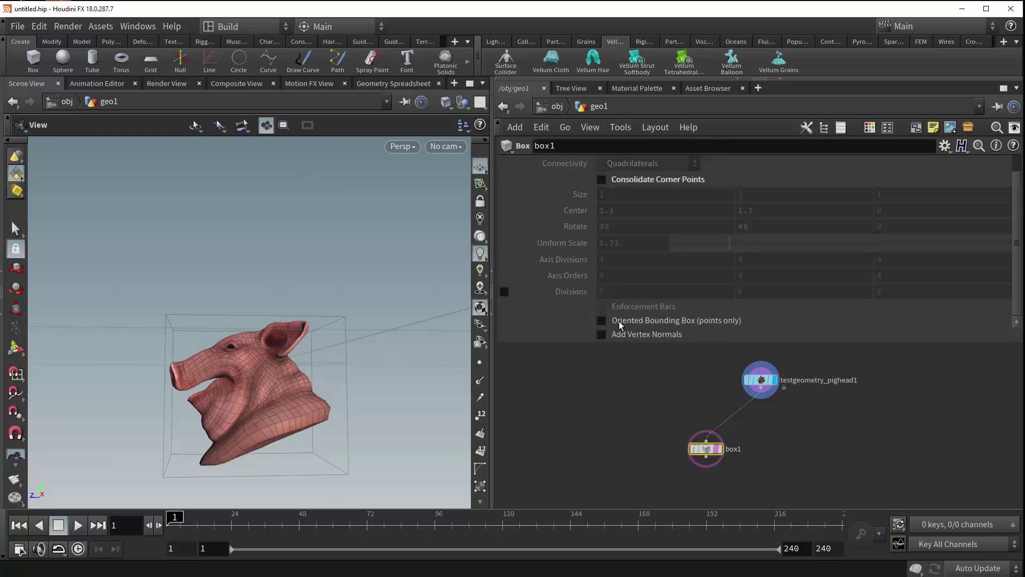
click(601, 321)
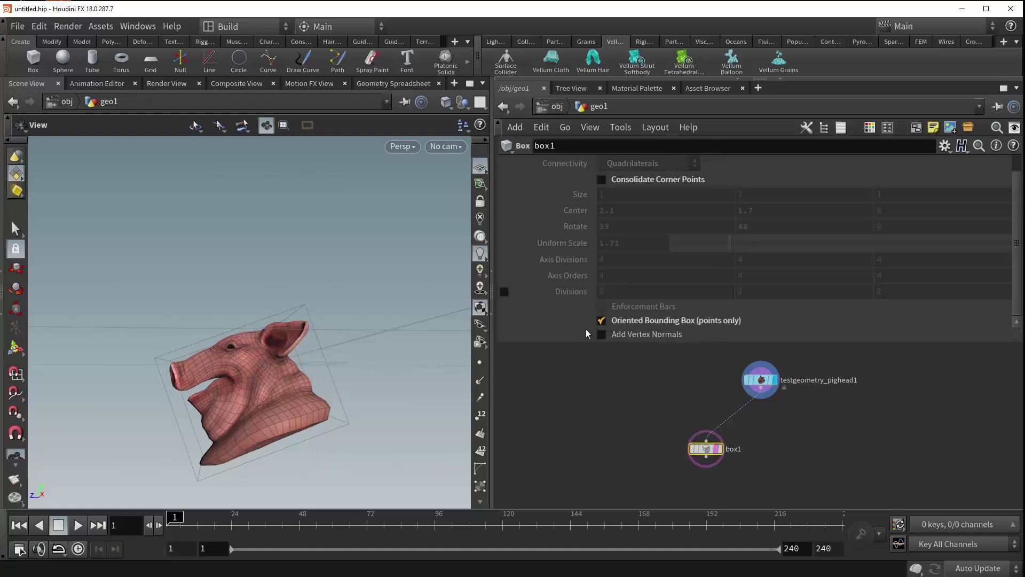
drag(265, 376, 225, 366)
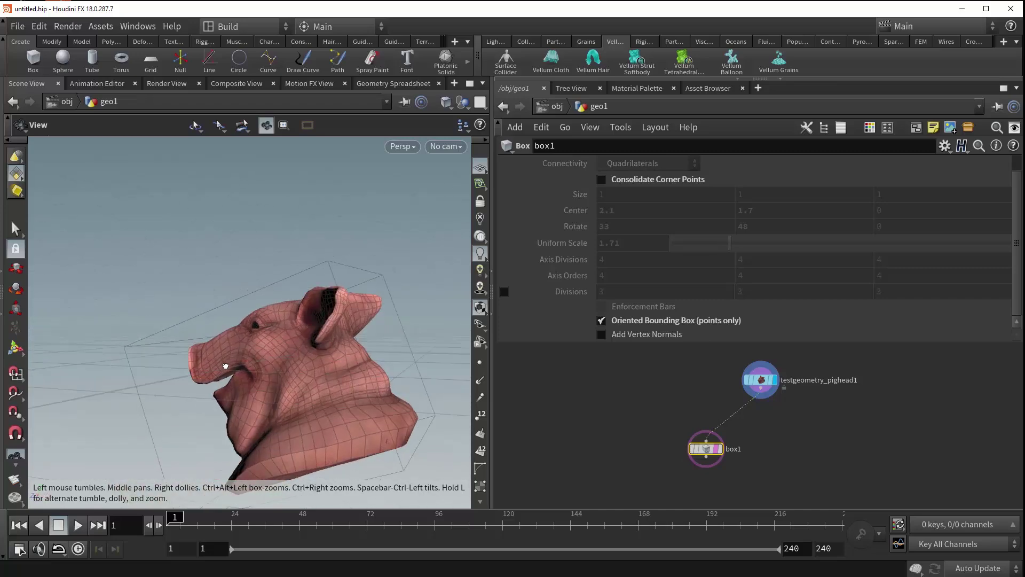
right_drag(349, 384, 278, 403)
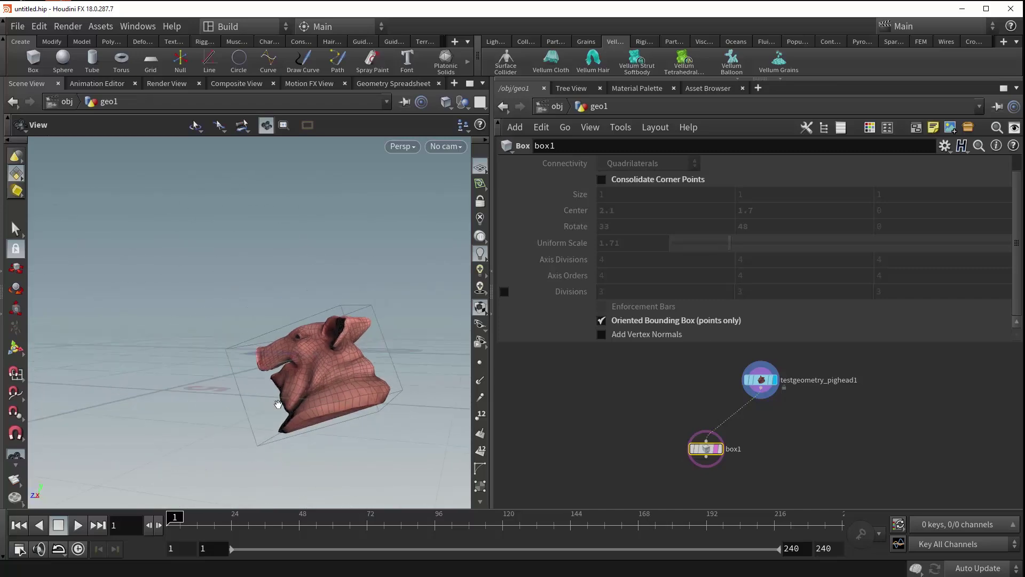